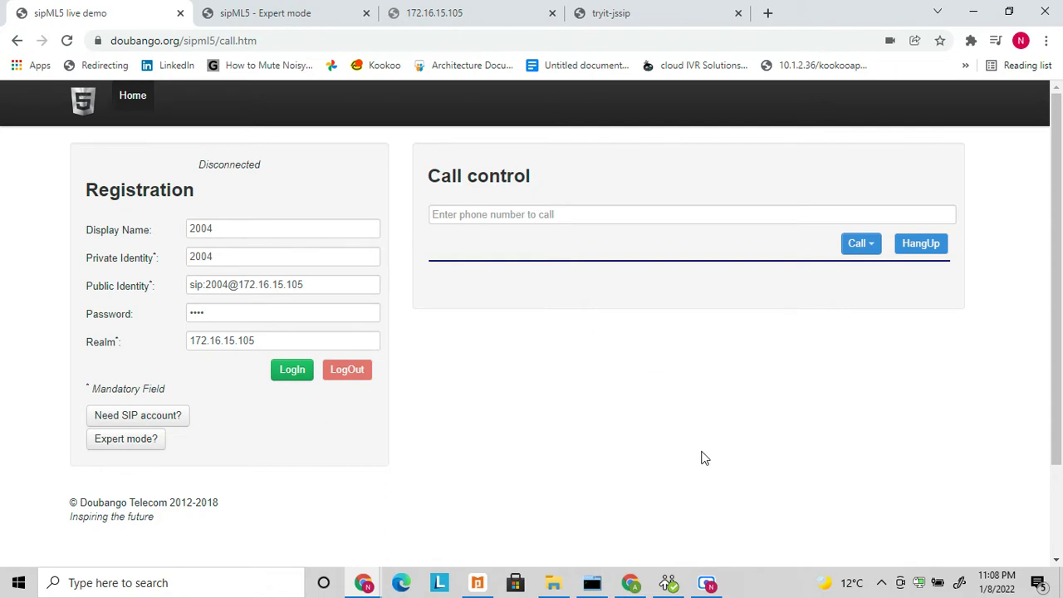
Step: Switch to the YouTube window and look through the TeleGiant channel's video sections, including WebRTC and Client Server Programming
{"action": "left_click", "coordinate": [634, 586]}
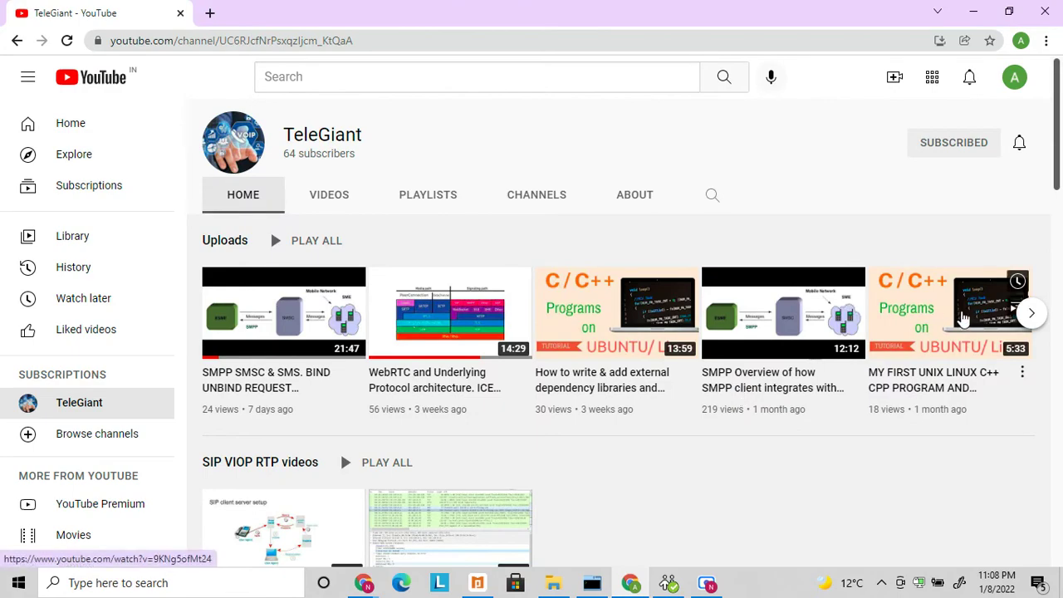
{"action": "left_click_drag", "start_coordinate": [1058, 166], "coordinate": [1062, 573]}
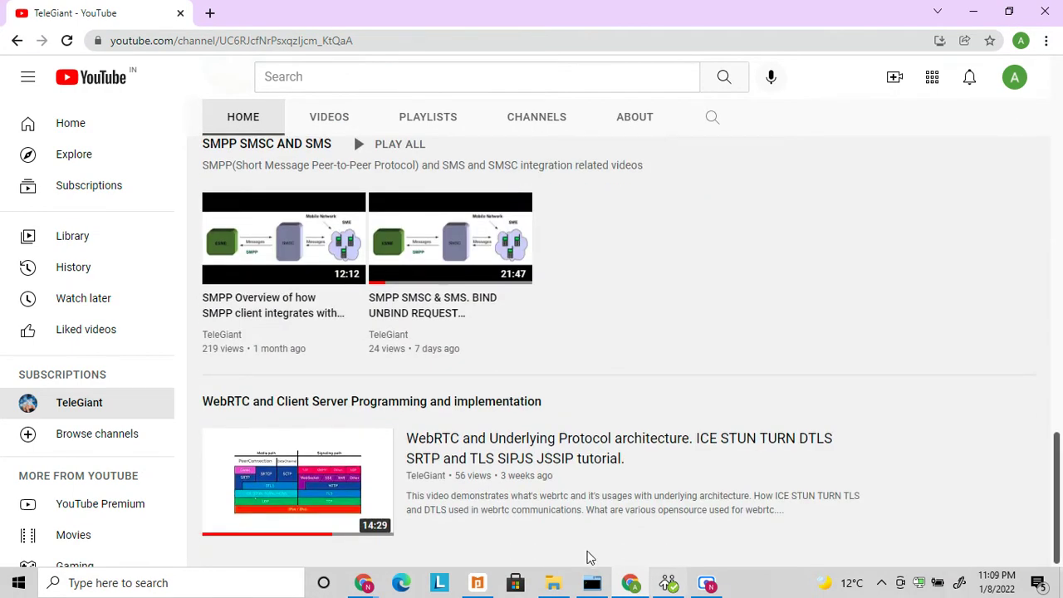
{"action": "mouse_move", "coordinate": [404, 512]}
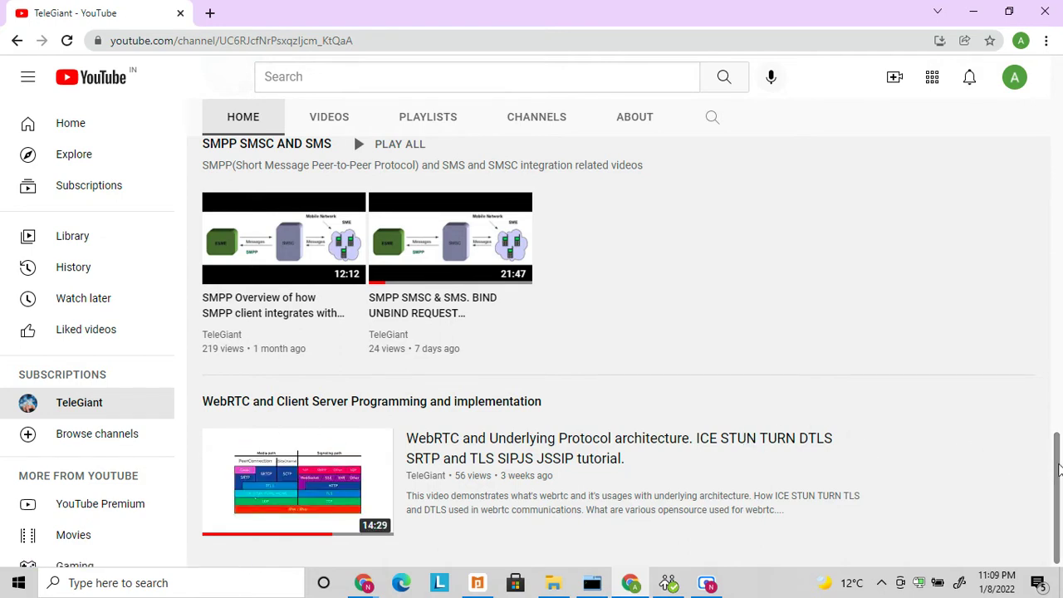
{"action": "left_click_drag", "start_coordinate": [1059, 469], "coordinate": [1059, 257]}
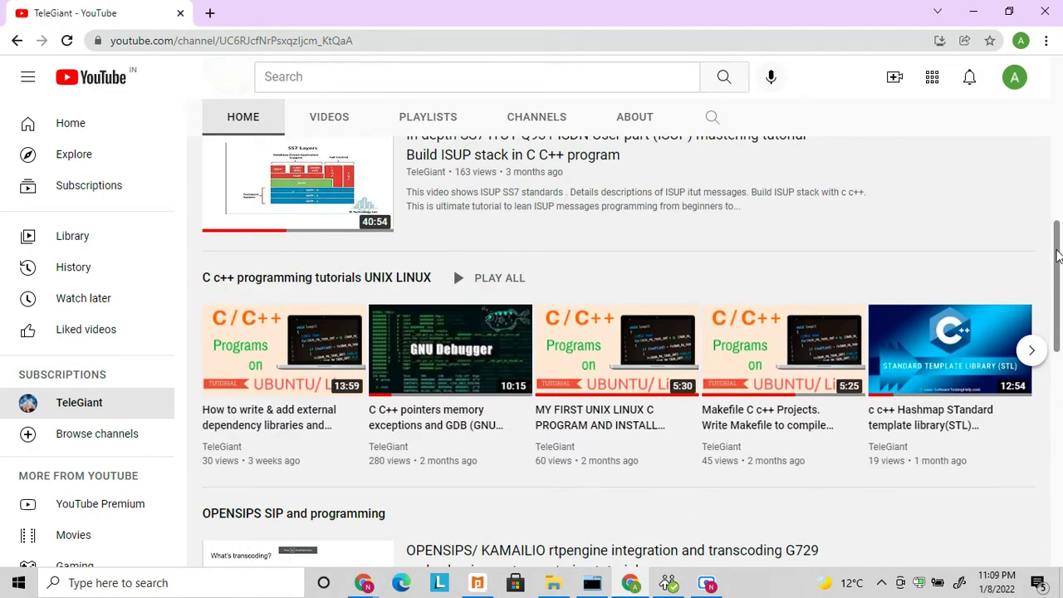
{"action": "scroll", "coordinate": [453, 421], "scroll_direction": "up", "scroll_amount": 4}
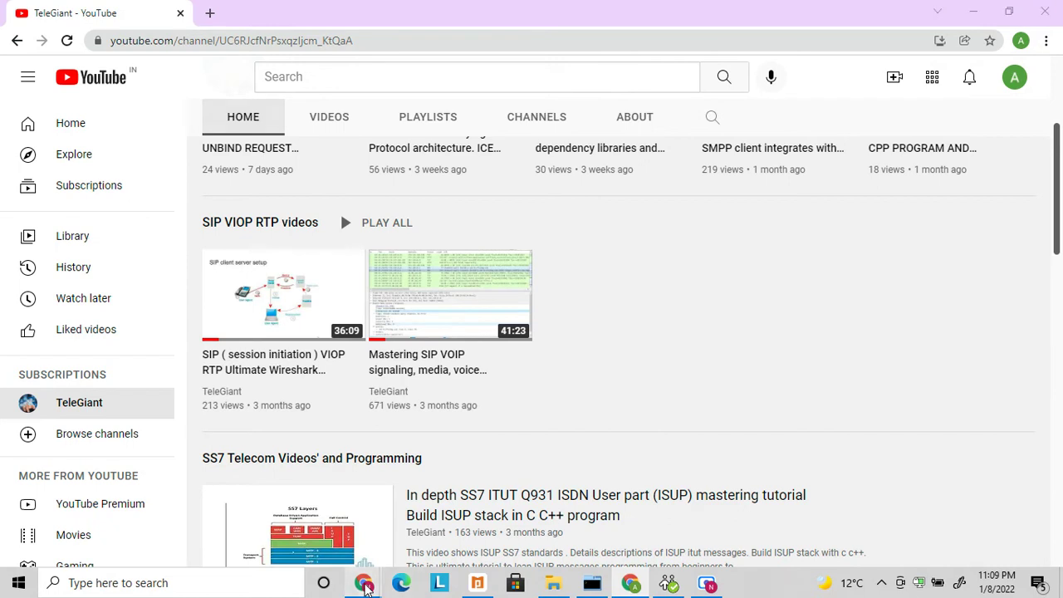
Step: Switch back to the browser window with the sipML5 demo and search Google for sipml5 in a new tab
{"action": "mouse_move", "coordinate": [362, 586]}
{"action": "left_click", "coordinate": [303, 552]}
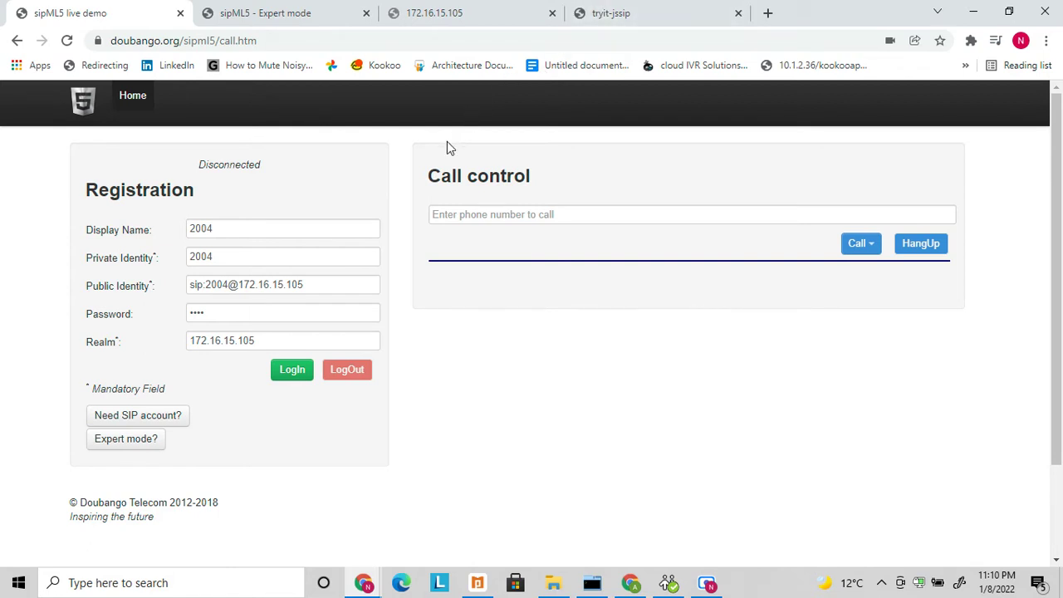
{"action": "left_click", "coordinate": [767, 15]}
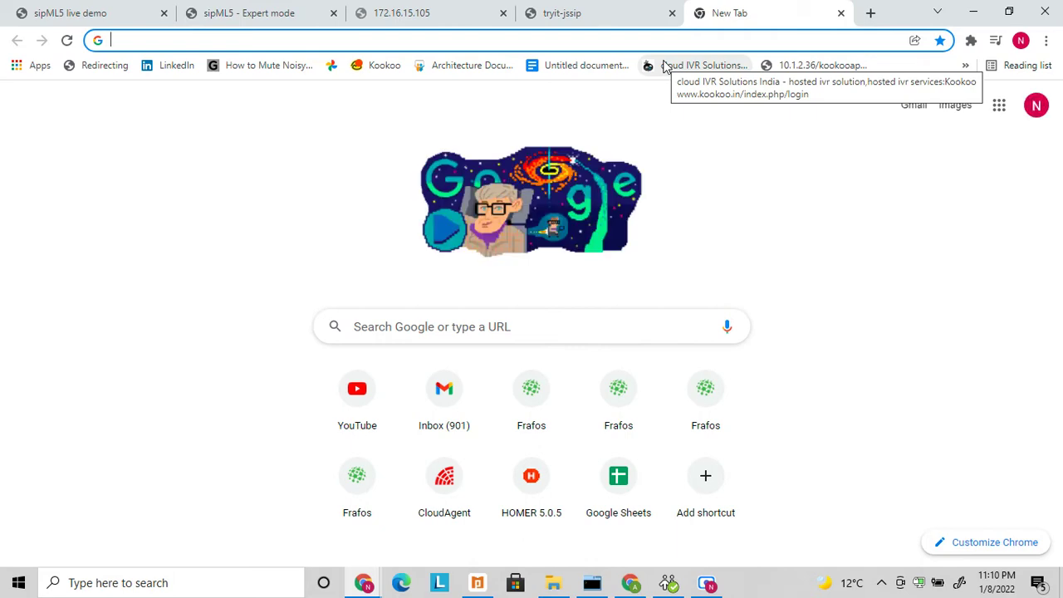
{"action": "type", "text": "sip"}
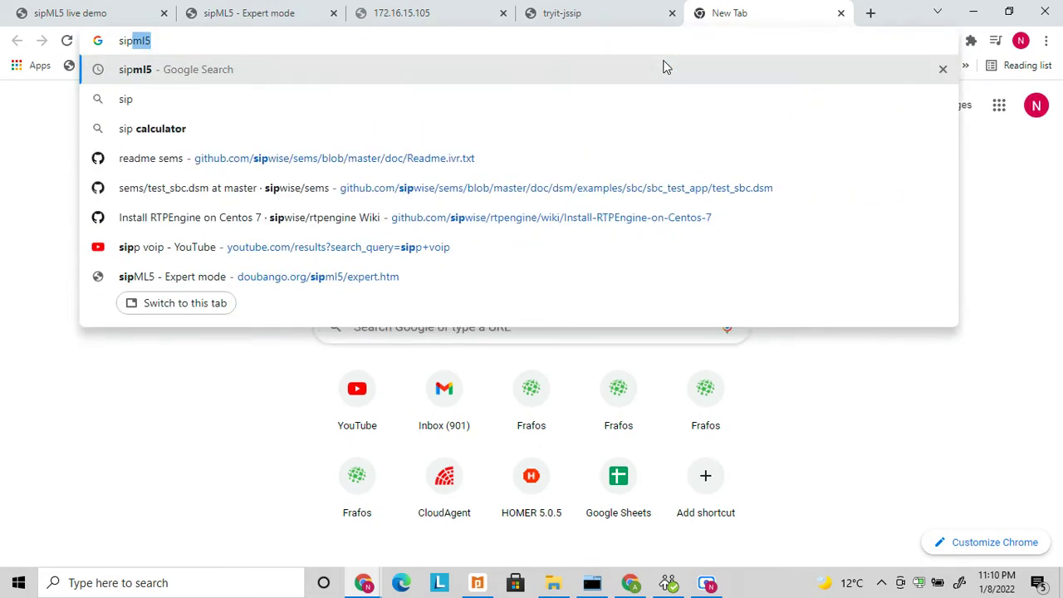
{"action": "type", "text": "ml5"}
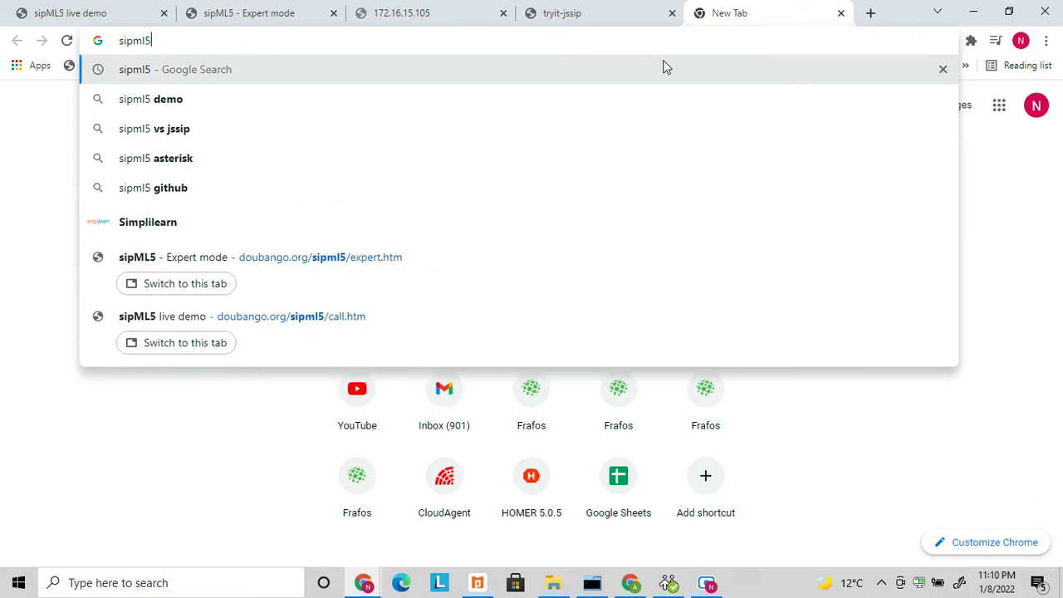
{"action": "key", "text": "Return"}
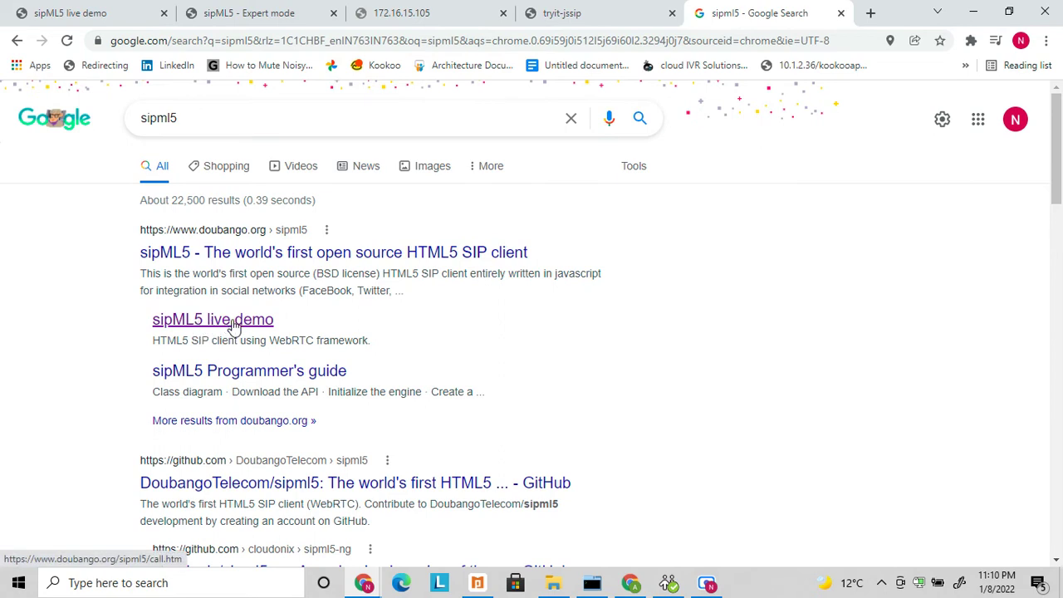
Step: Examine the registration fields on the sipML5 live demo page: display name, private and public identity, password and realm
{"action": "left_click", "coordinate": [69, 12]}
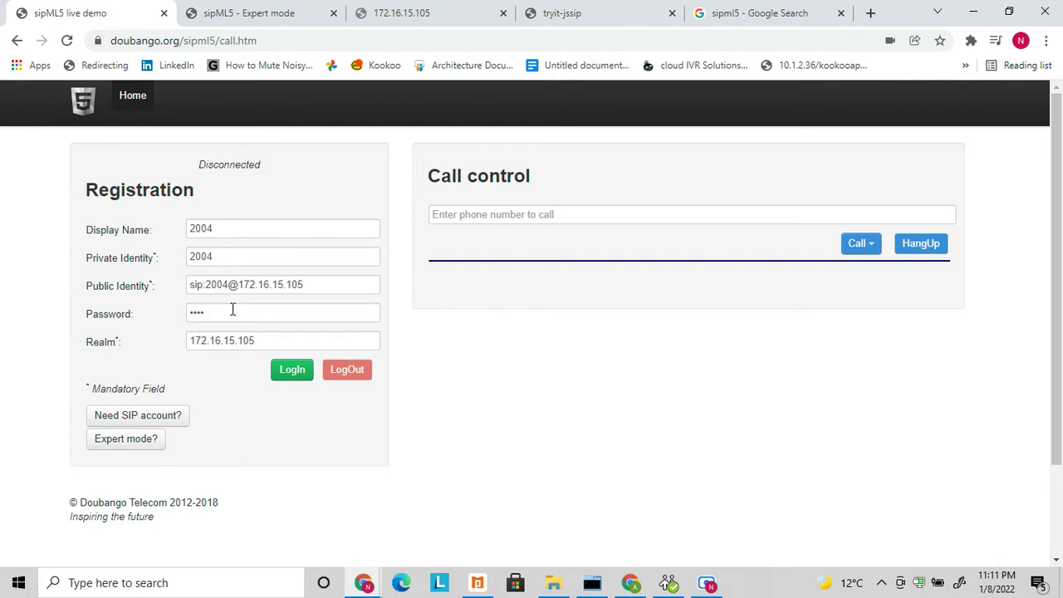
{"action": "left_click", "coordinate": [289, 285]}
{"action": "double_click", "coordinate": [288, 285]}
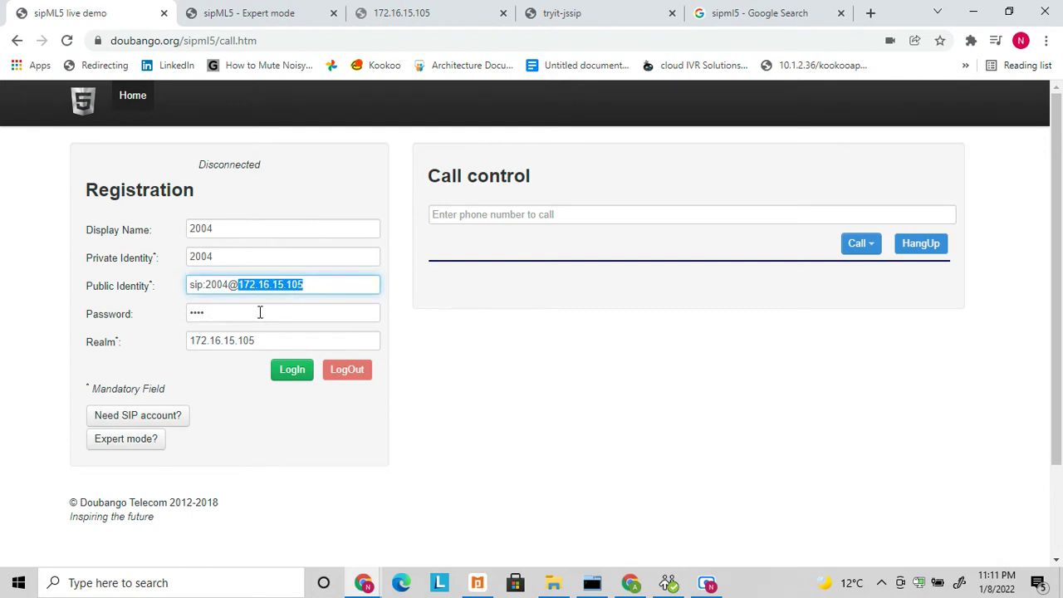
{"action": "double_click", "coordinate": [211, 229]}
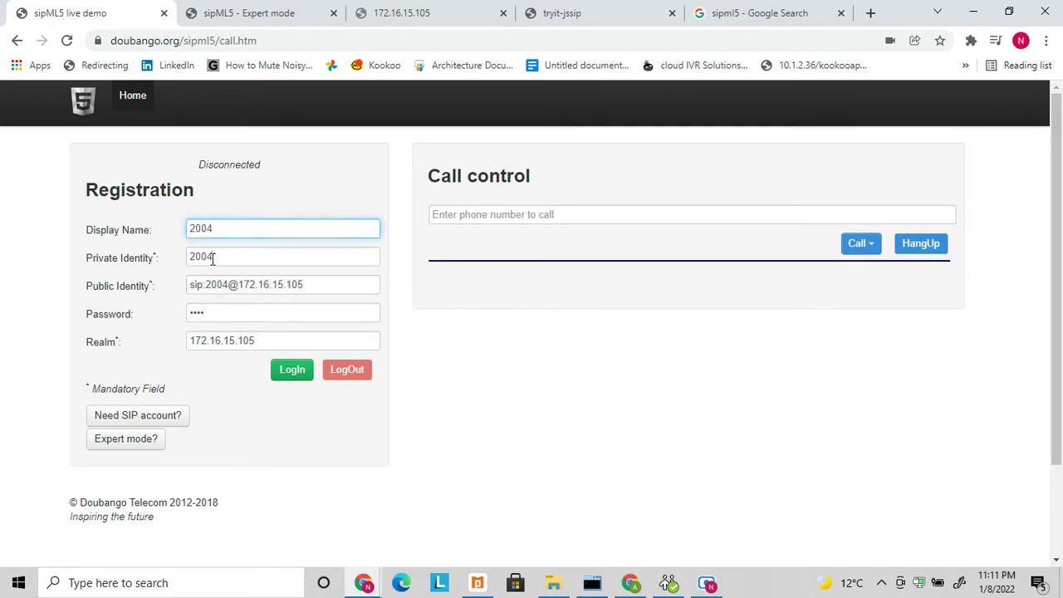
{"action": "double_click", "coordinate": [211, 257]}
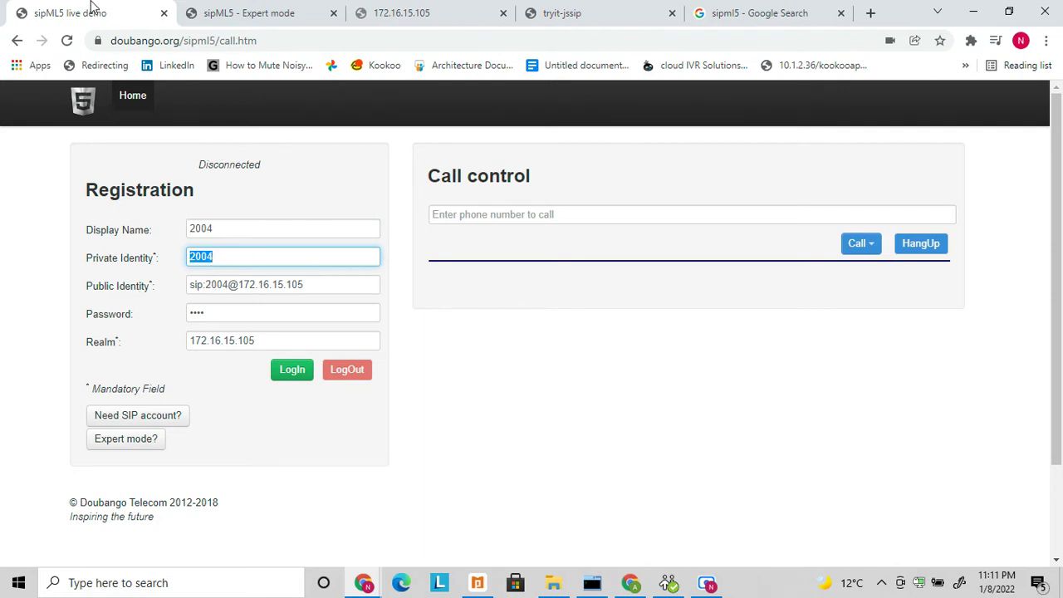
{"action": "left_click", "coordinate": [213, 286]}
{"action": "double_click", "coordinate": [213, 285]}
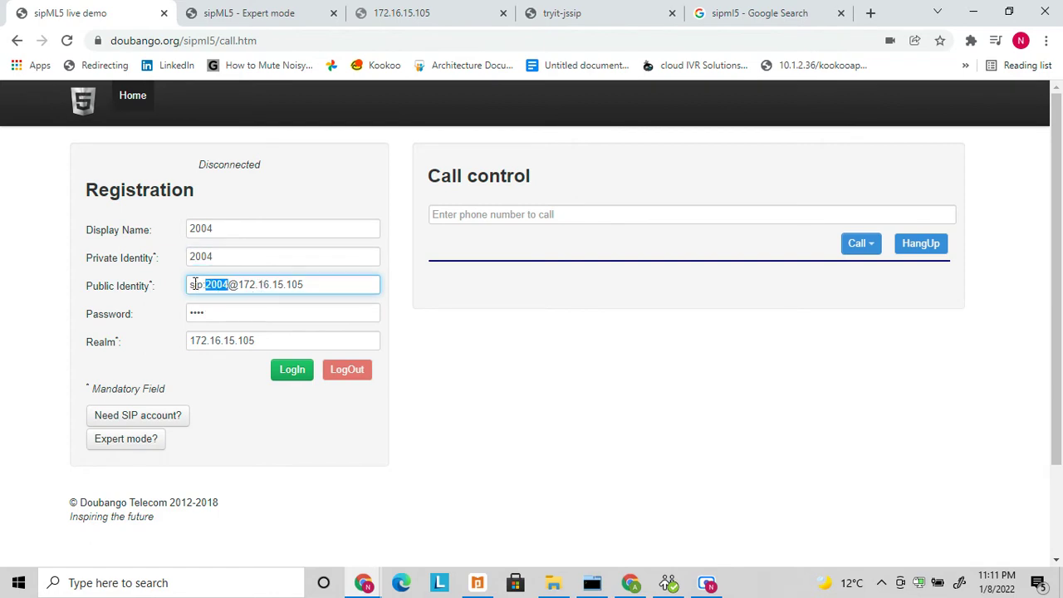
{"action": "left_click", "coordinate": [309, 286]}
{"action": "double_click", "coordinate": [277, 280]}
{"action": "double_click", "coordinate": [197, 311]}
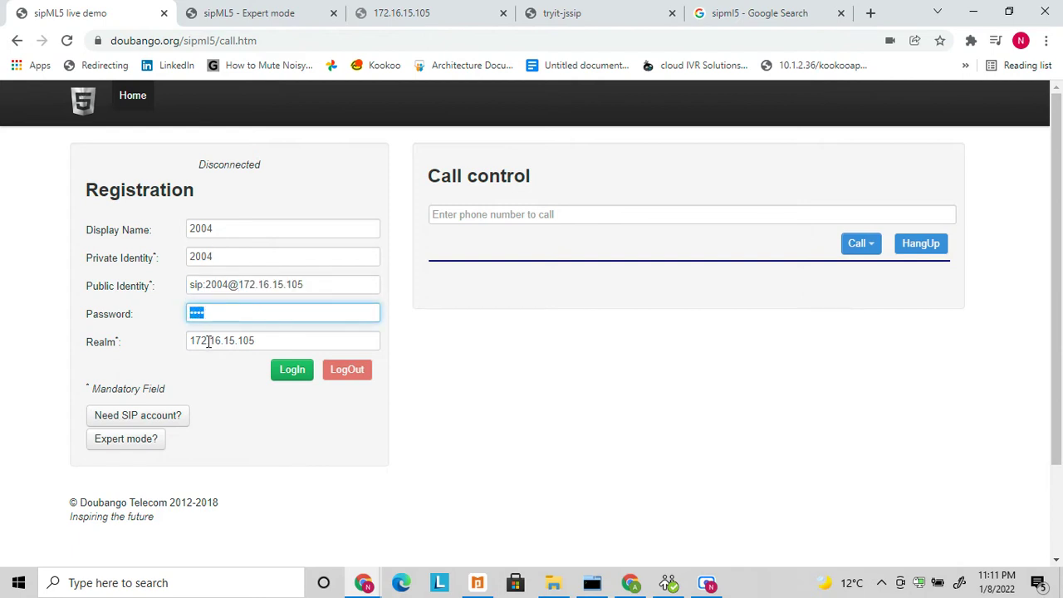
{"action": "double_click", "coordinate": [208, 347]}
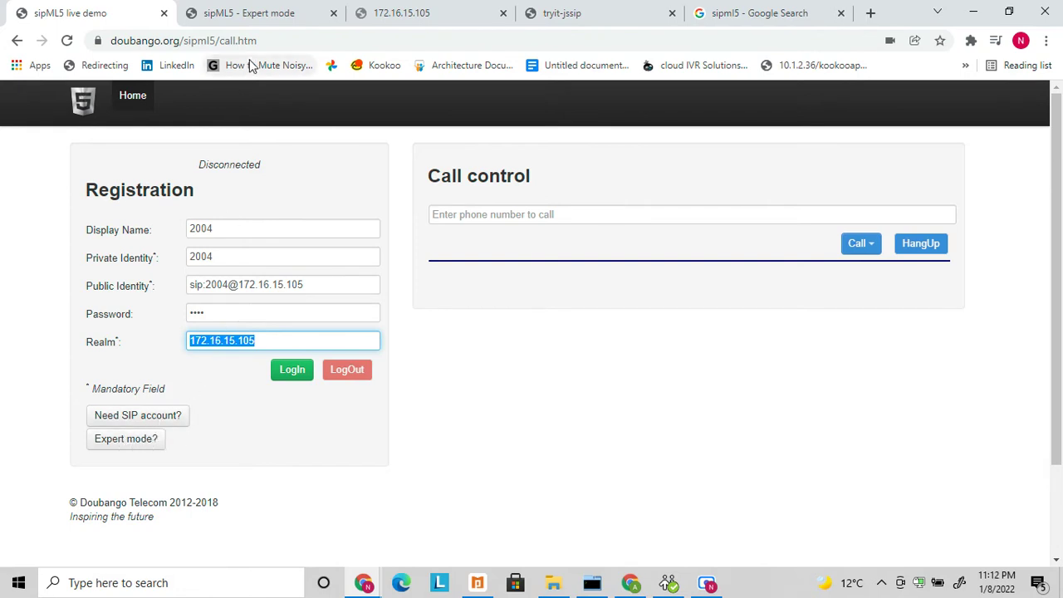
Step: Examine the WebSocket Server URL in the sipML5 expert settings, including its wss protocol and port
{"action": "left_click", "coordinate": [241, 6]}
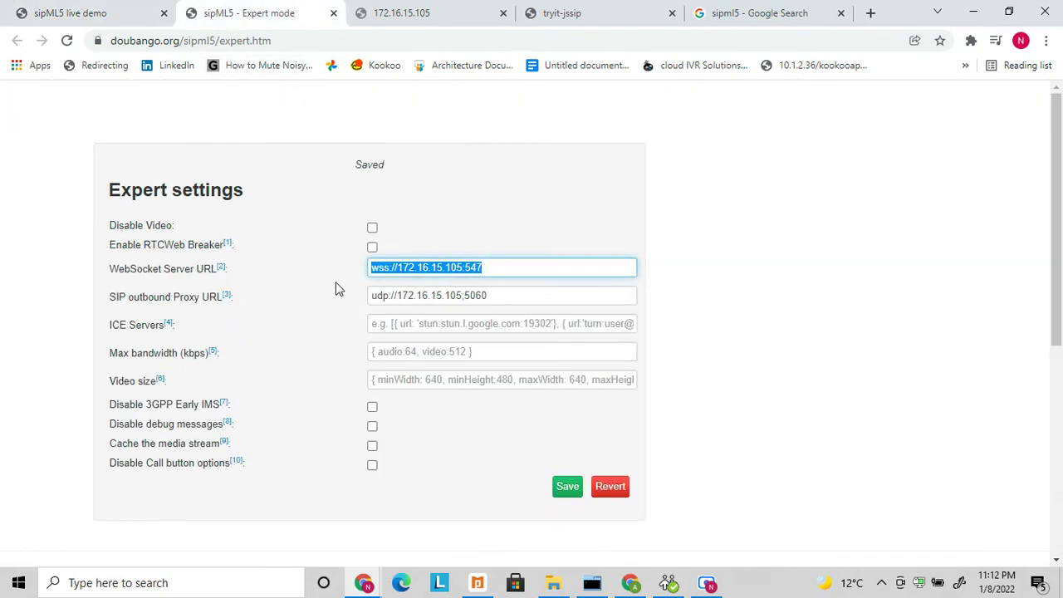
{"action": "left_click", "coordinate": [378, 268]}
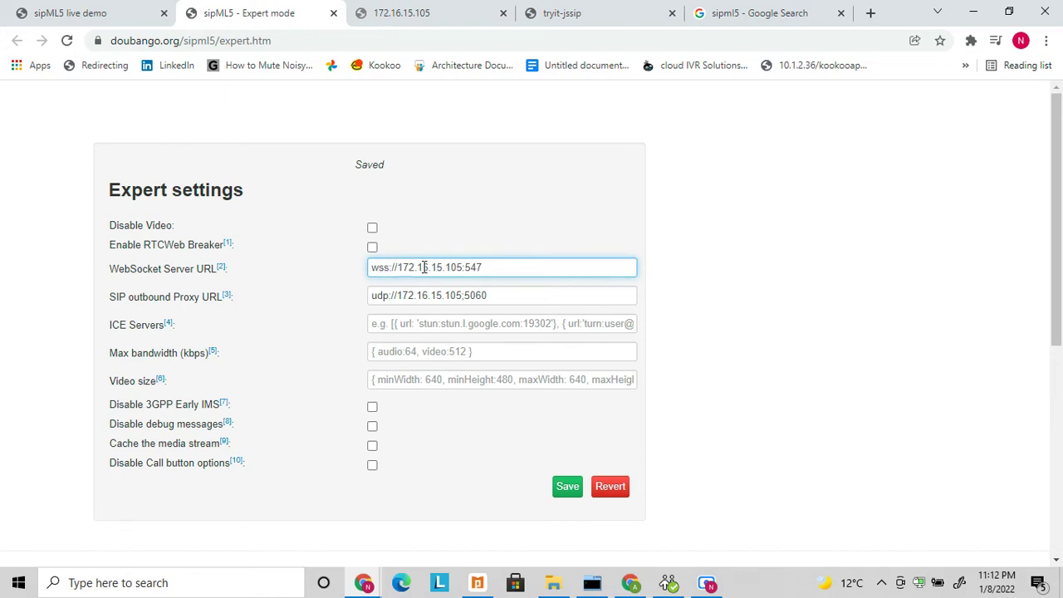
{"action": "left_click_drag", "start_coordinate": [492, 268], "coordinate": [357, 287]}
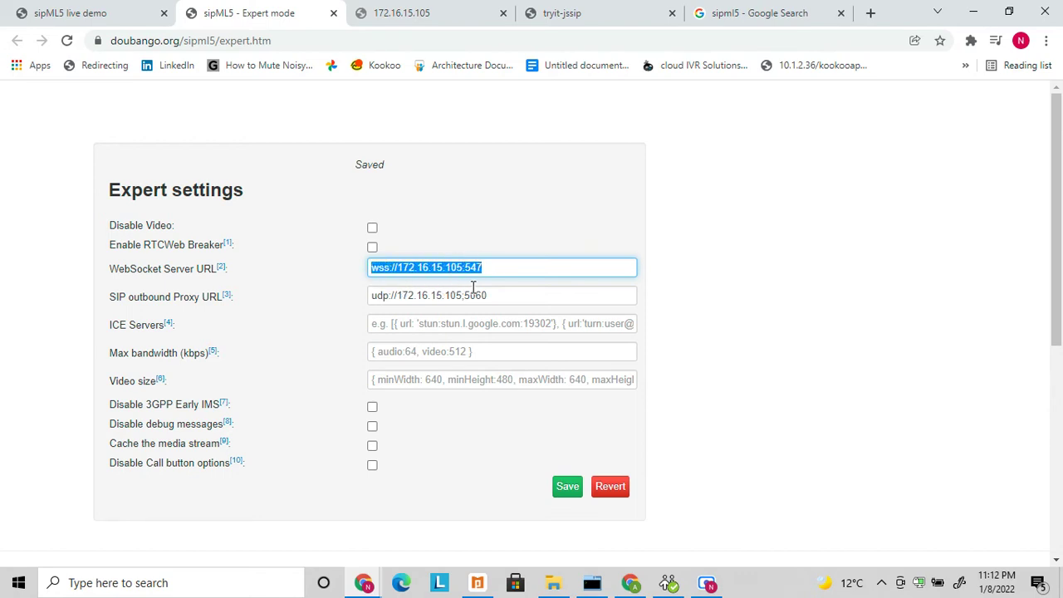
{"action": "left_click", "coordinate": [505, 268]}
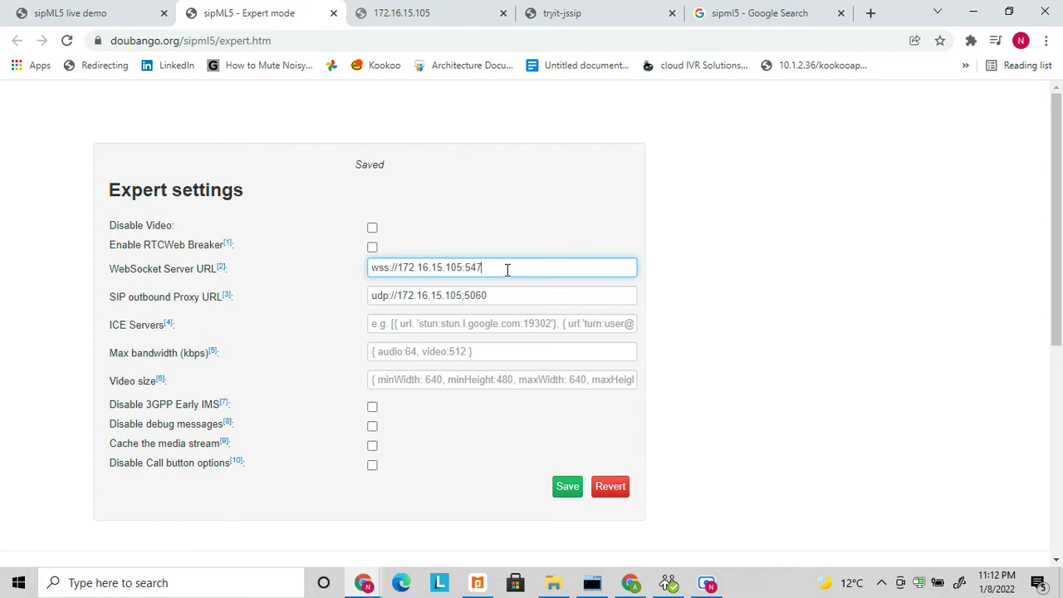
{"action": "double_click", "coordinate": [381, 267]}
{"action": "left_click_drag", "start_coordinate": [491, 266], "coordinate": [472, 267]}
{"action": "left_click", "coordinate": [494, 268]}
Step: Check the SIP outbound proxy URL and the ICE Servers field, and save the expert settings
{"action": "left_click_drag", "start_coordinate": [522, 299], "coordinate": [359, 312]}
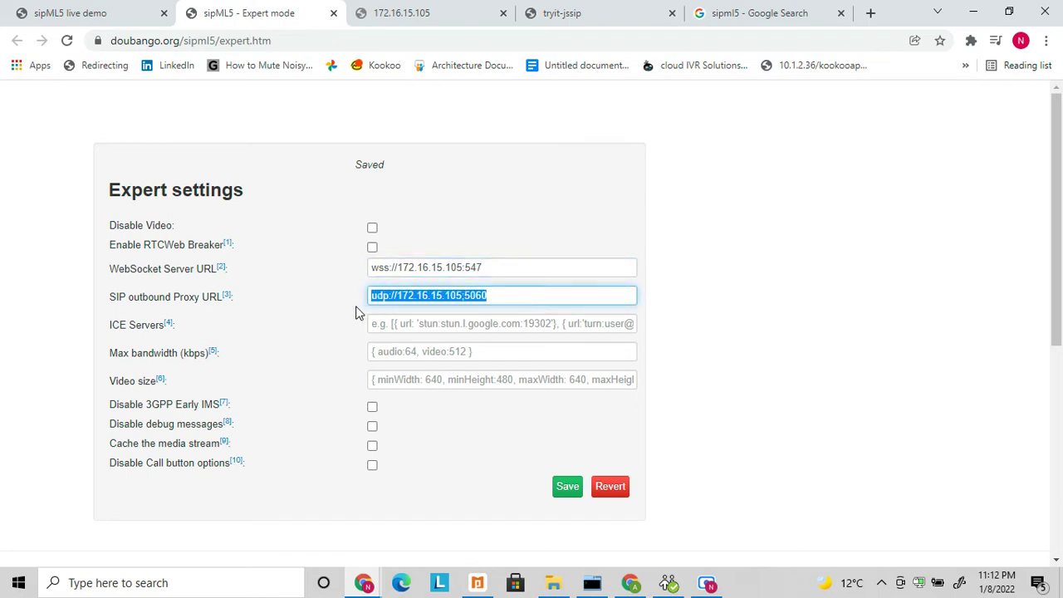
{"action": "double_click", "coordinate": [513, 296]}
{"action": "left_click", "coordinate": [409, 332]}
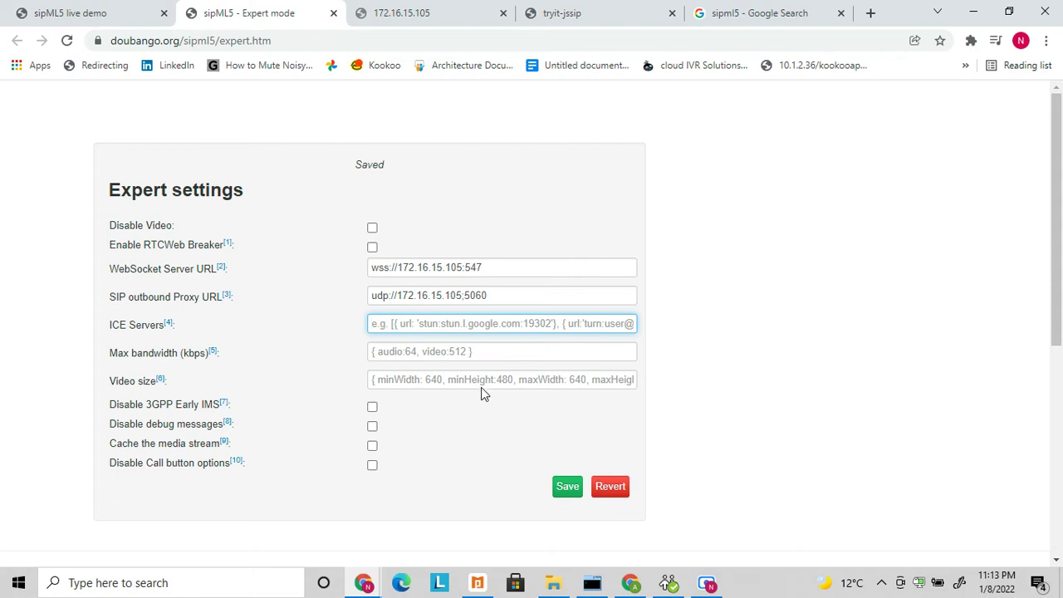
{"action": "left_click", "coordinate": [572, 493]}
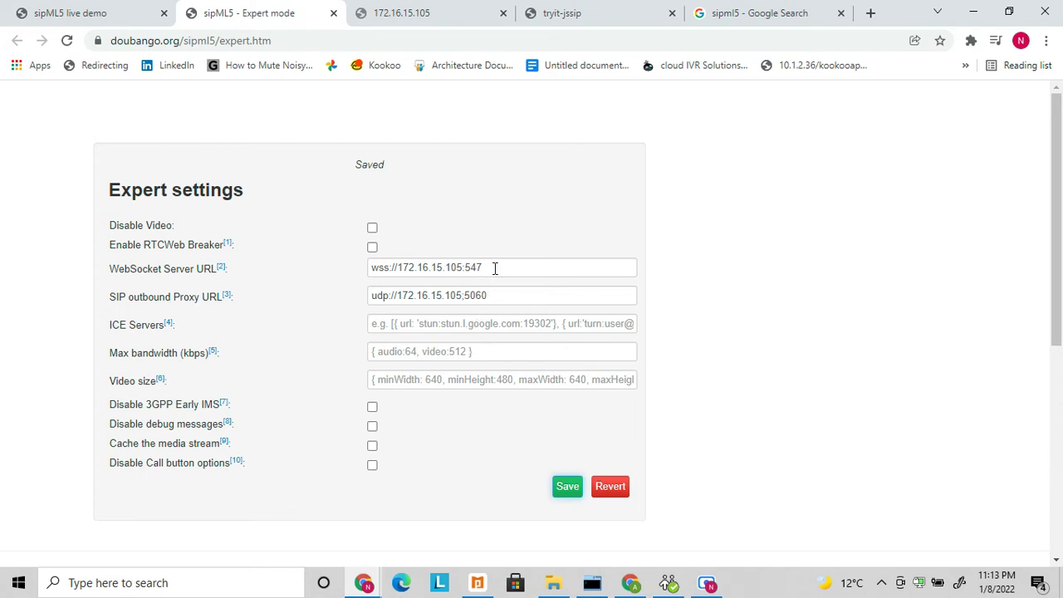
{"action": "left_click_drag", "start_coordinate": [493, 267], "coordinate": [374, 260]}
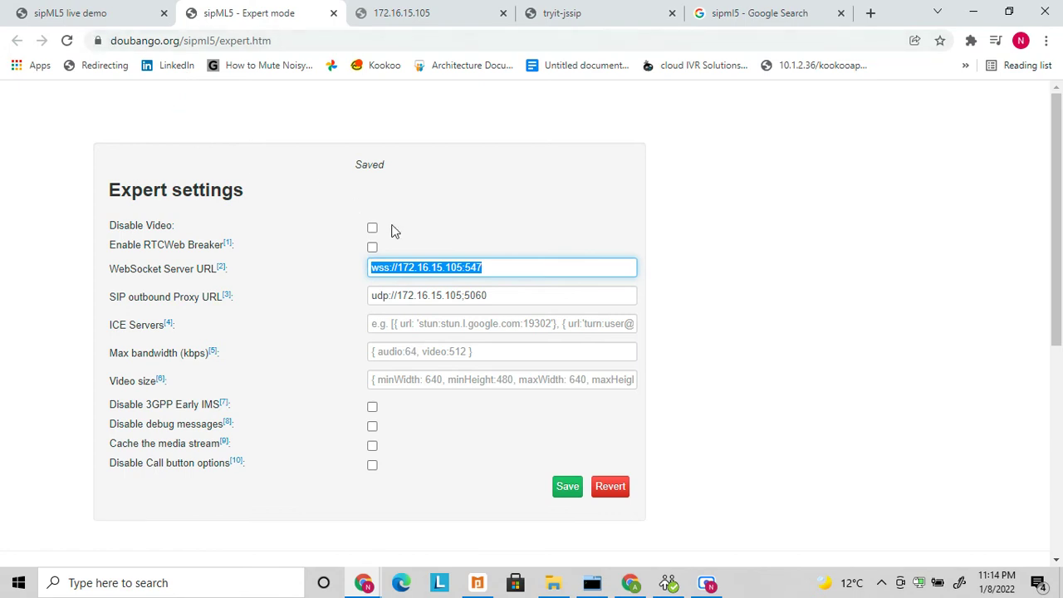
{"action": "left_click", "coordinate": [497, 272]}
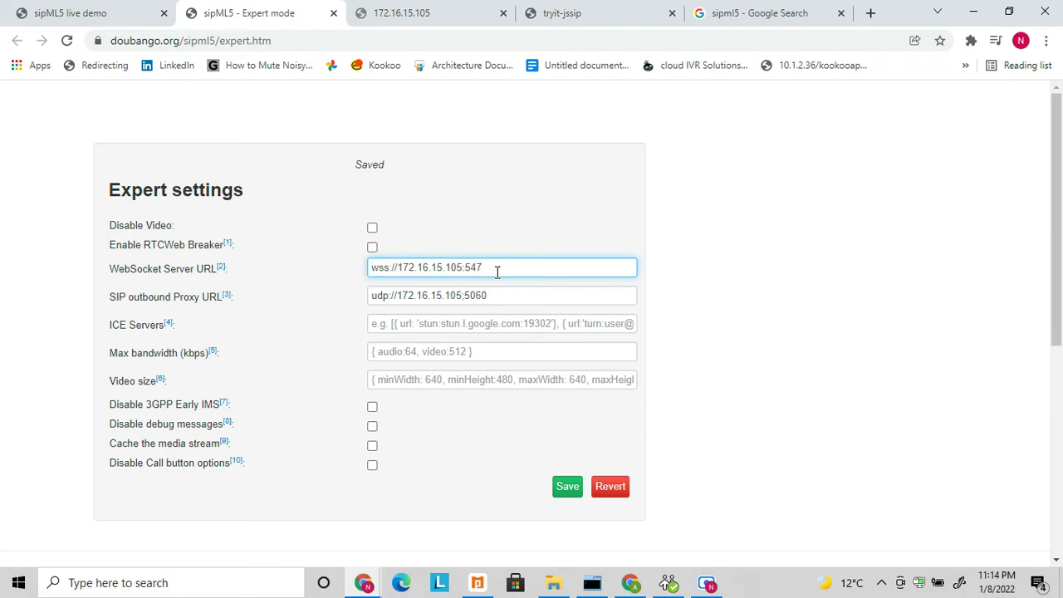
{"action": "left_click_drag", "start_coordinate": [504, 267], "coordinate": [368, 281]}
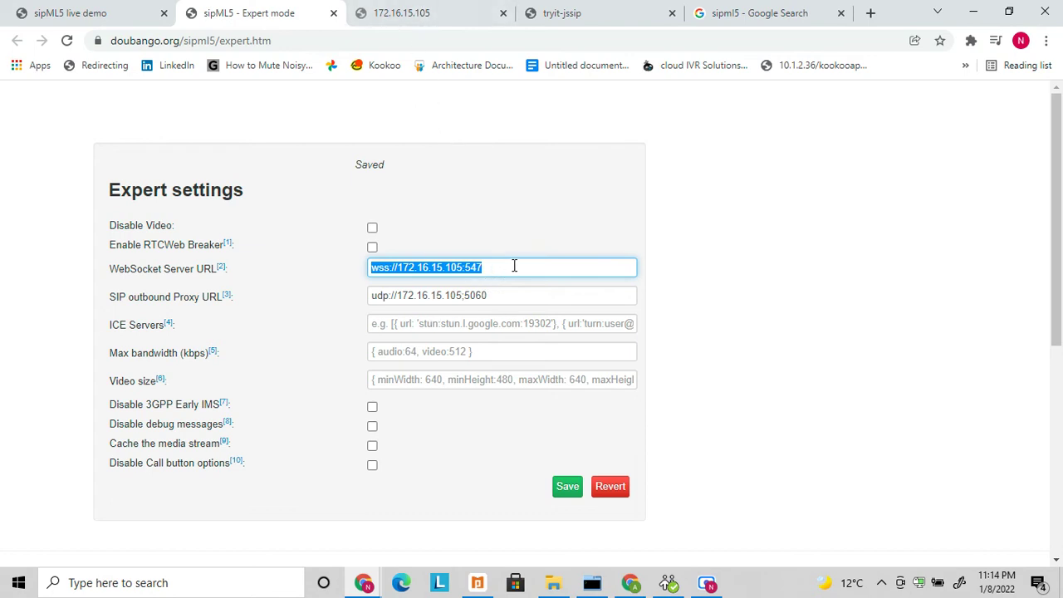
{"action": "left_click", "coordinate": [418, 17]}
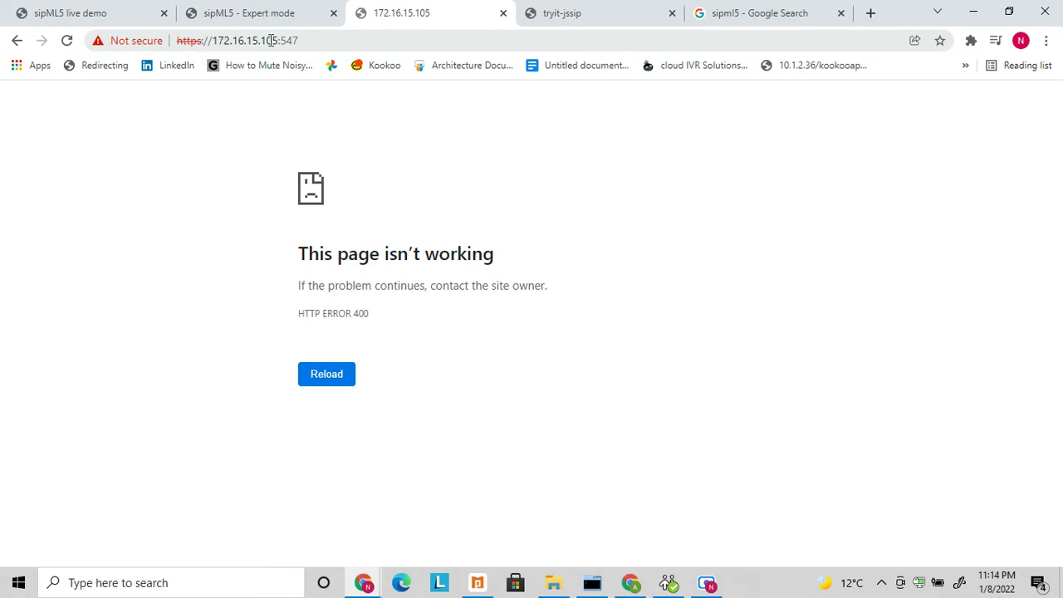
{"action": "left_click", "coordinate": [319, 39]}
{"action": "left_click_drag", "start_coordinate": [319, 39], "coordinate": [177, 58]}
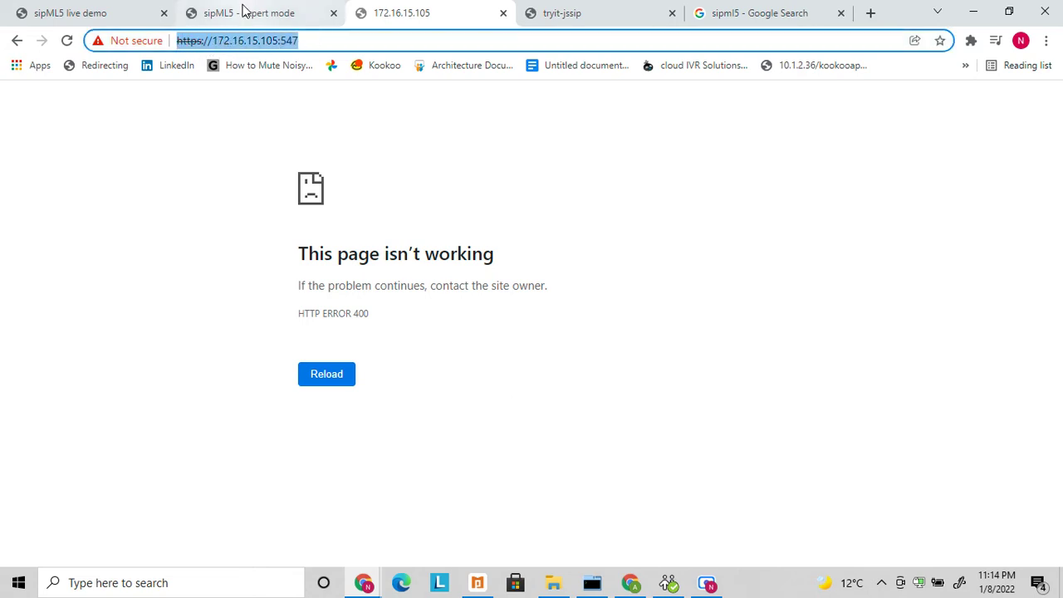
{"action": "left_click", "coordinate": [242, 10]}
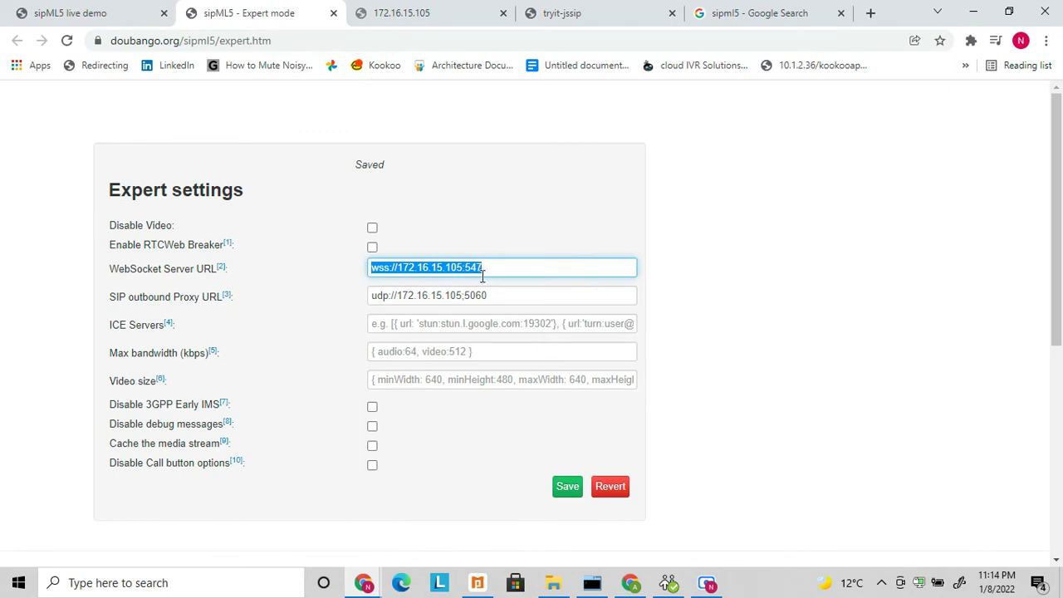
{"action": "left_click", "coordinate": [406, 26]}
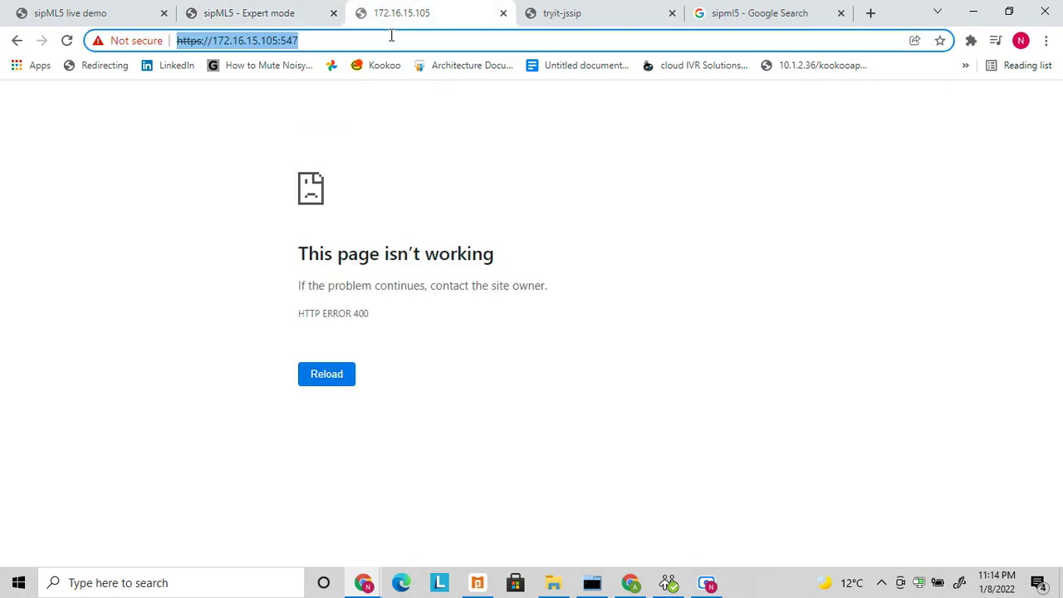
{"action": "left_click", "coordinate": [57, 13]}
{"action": "left_click", "coordinate": [426, 15]}
{"action": "left_click", "coordinate": [223, 17]}
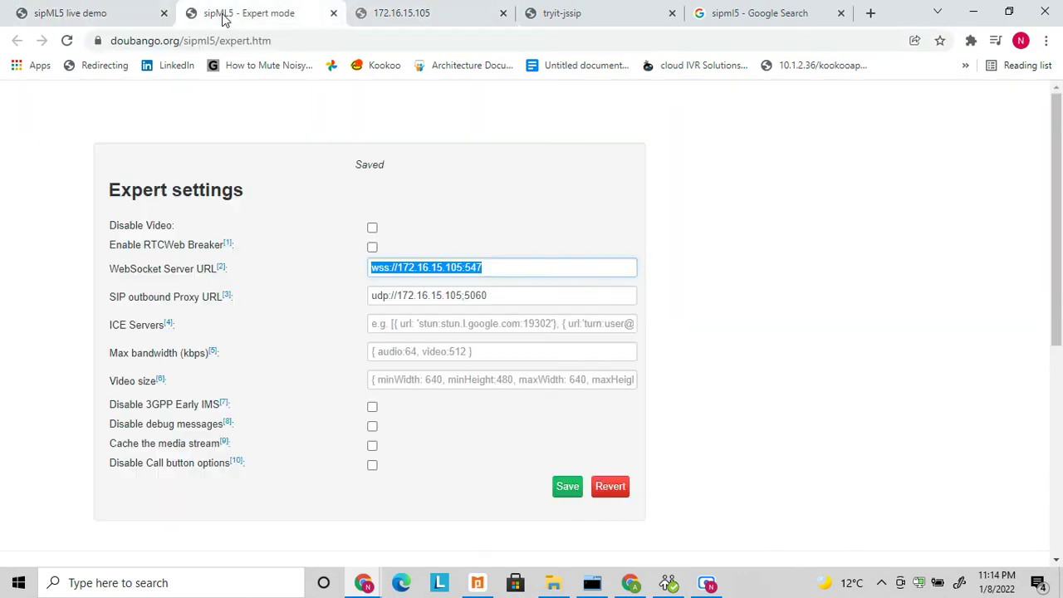
Step: Log in to the SIP server from the sipML5 live demo page and check the public identity's server address
{"action": "left_click", "coordinate": [73, 14]}
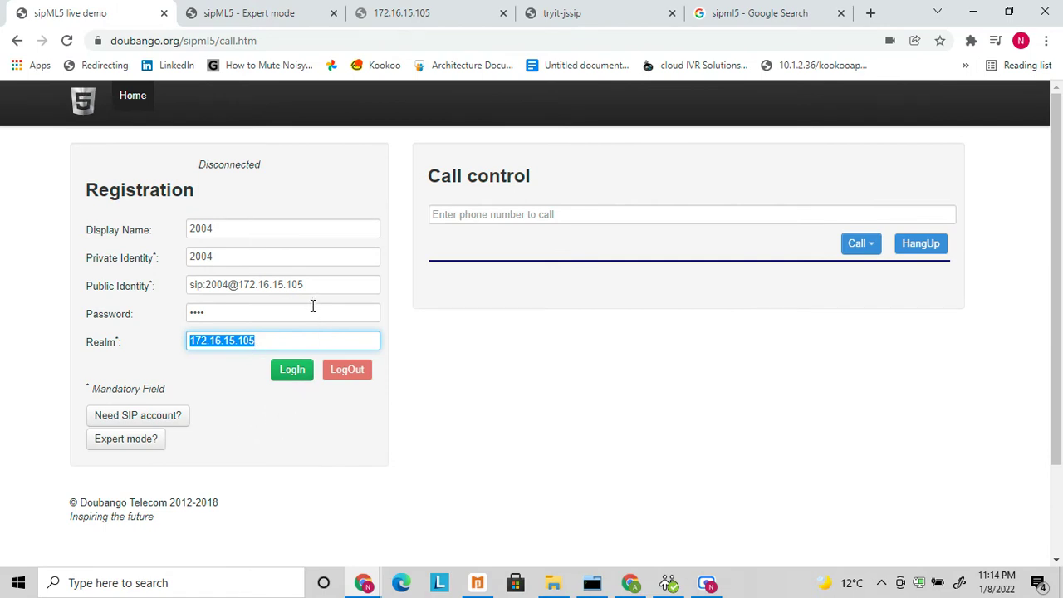
{"action": "left_click", "coordinate": [251, 449]}
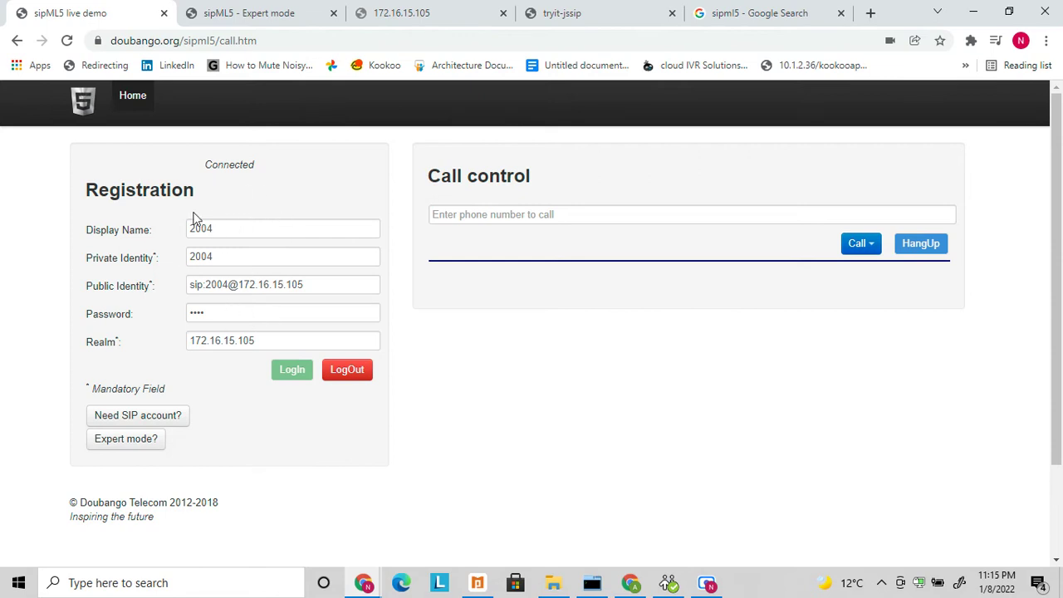
{"action": "double_click", "coordinate": [274, 288]}
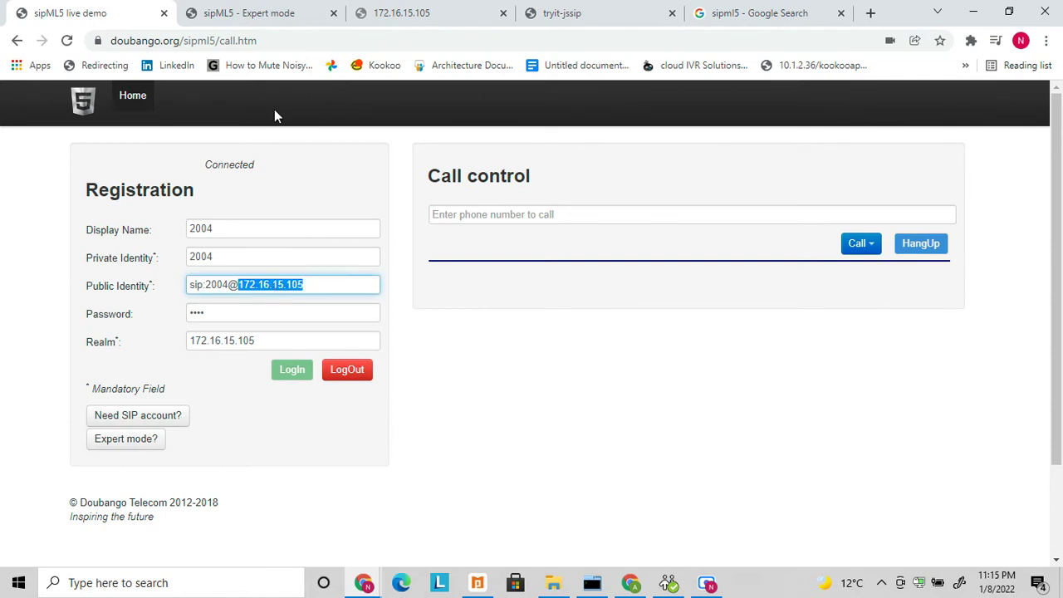
Step: Revisit the saved sipML5 expert settings, and exit the active session in the tryit-jssip client
{"action": "left_click", "coordinate": [256, 11]}
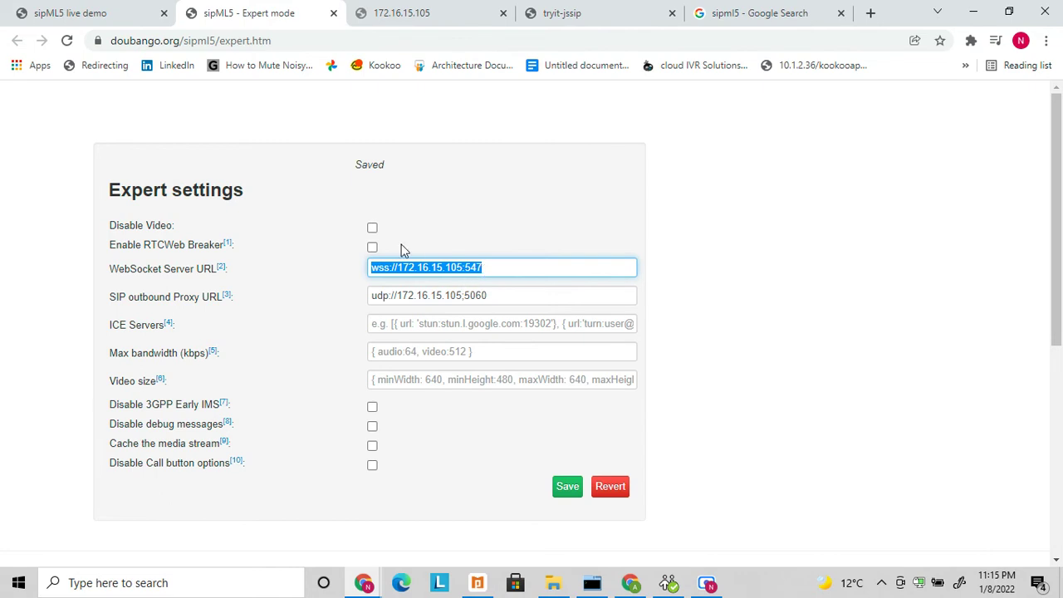
{"action": "left_click", "coordinate": [54, 15]}
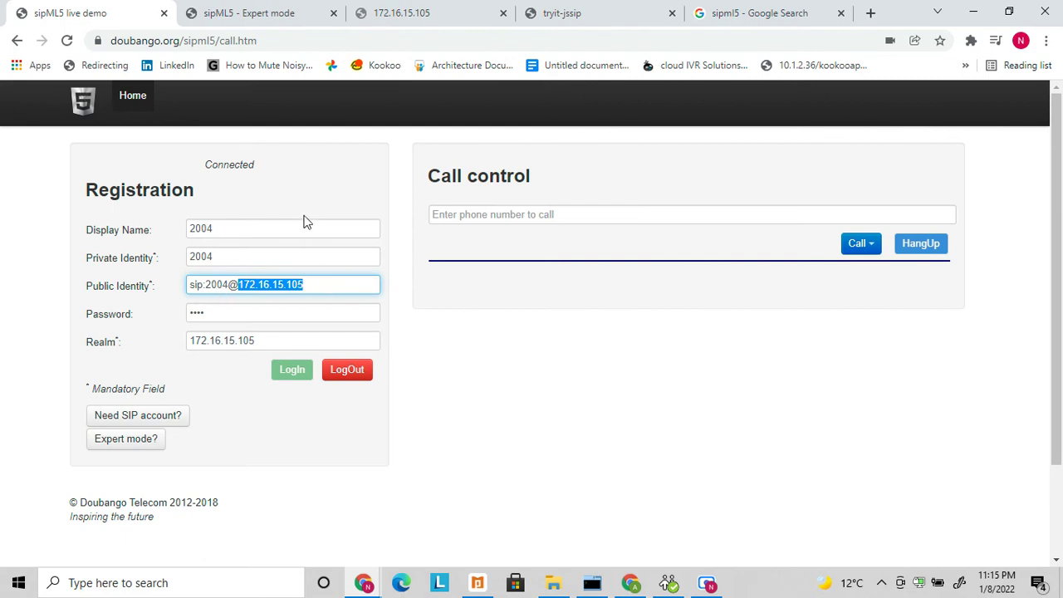
{"action": "left_click", "coordinate": [562, 23]}
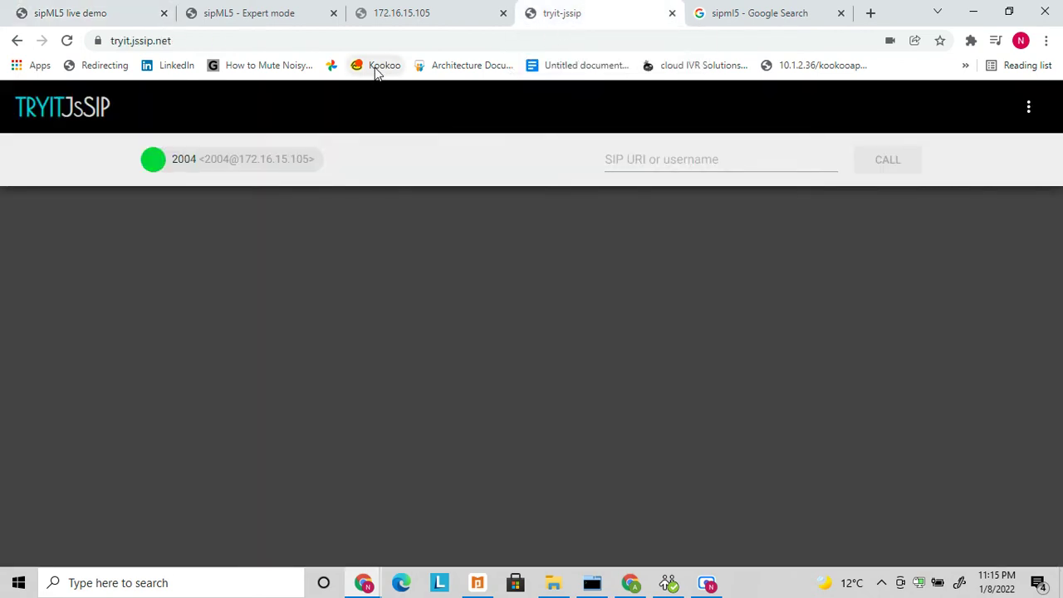
{"action": "left_click", "coordinate": [1029, 109]}
{"action": "left_click", "coordinate": [975, 199]}
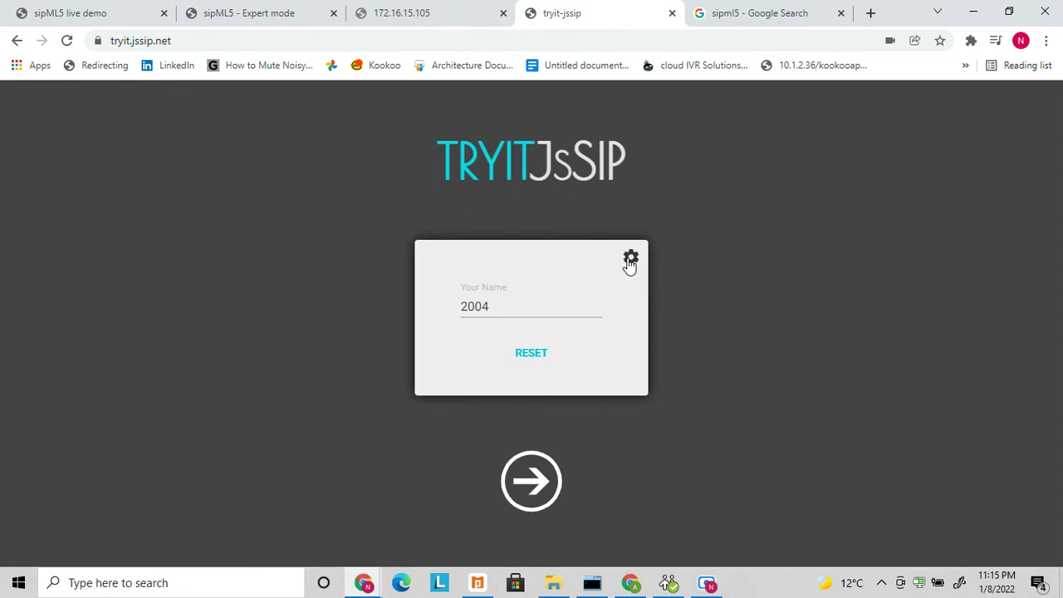
Step: Search Google for "tryit jssip" and open the tryit.jssip.net result, closing the duplicate page after viewing it
{"action": "left_click", "coordinate": [775, 12]}
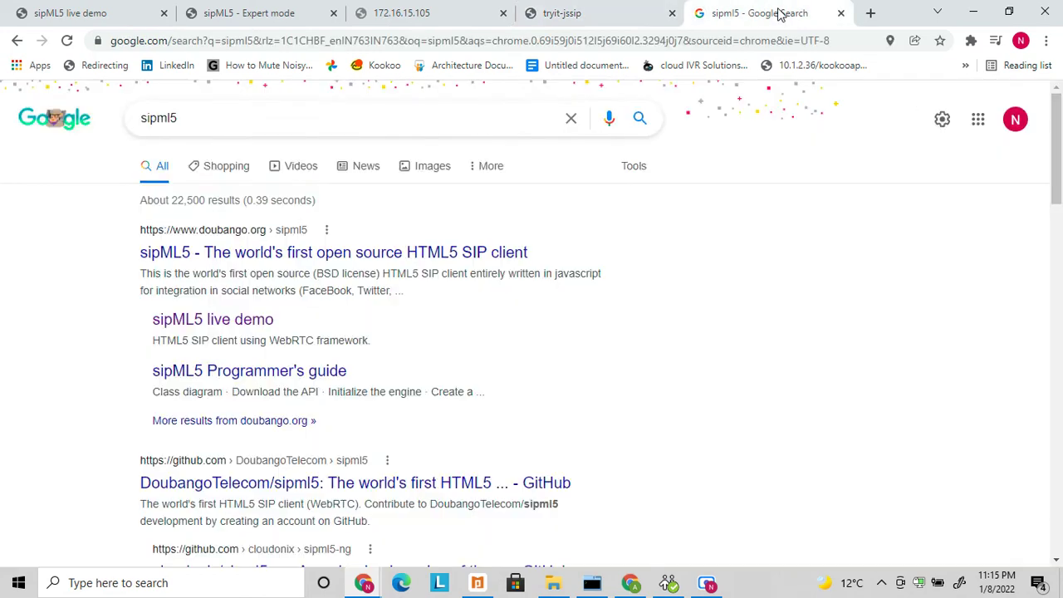
{"action": "left_click", "coordinate": [559, 42]}
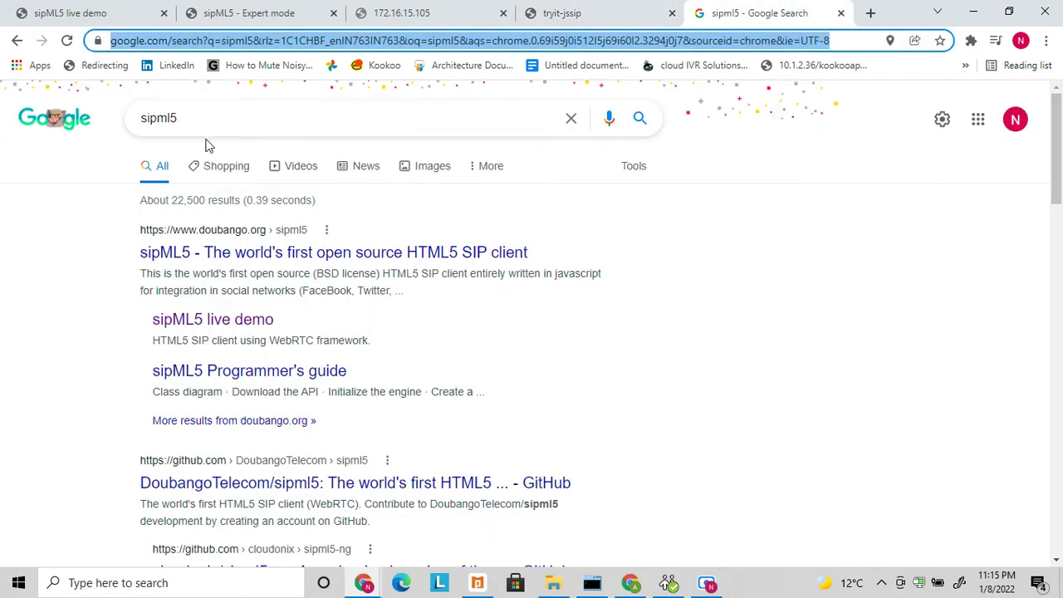
{"action": "left_click", "coordinate": [593, 20]}
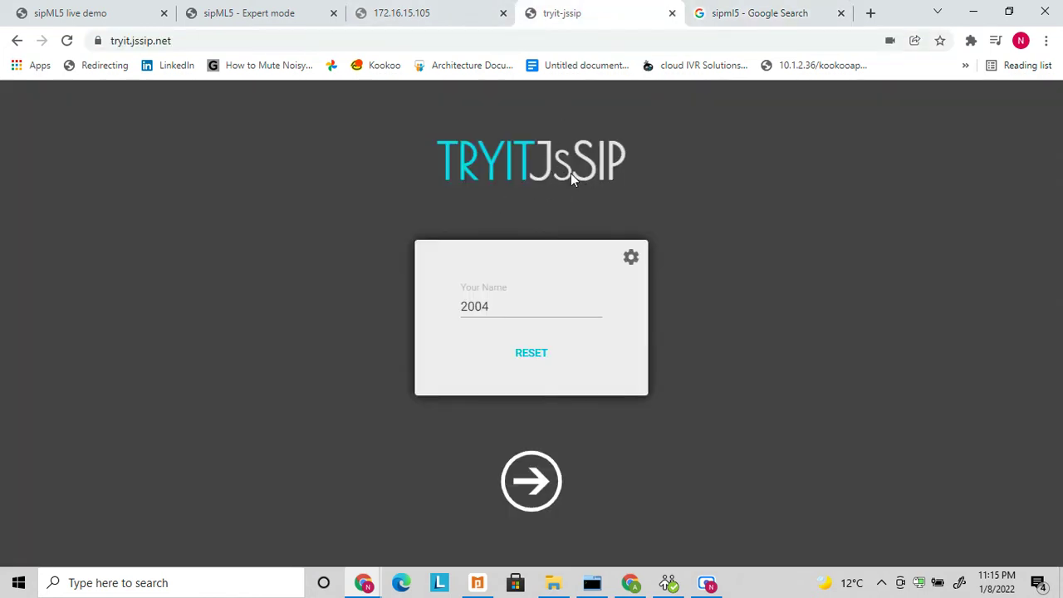
{"action": "left_click", "coordinate": [724, 12]}
{"action": "left_click_drag", "start_coordinate": [213, 118], "coordinate": [71, 147]}
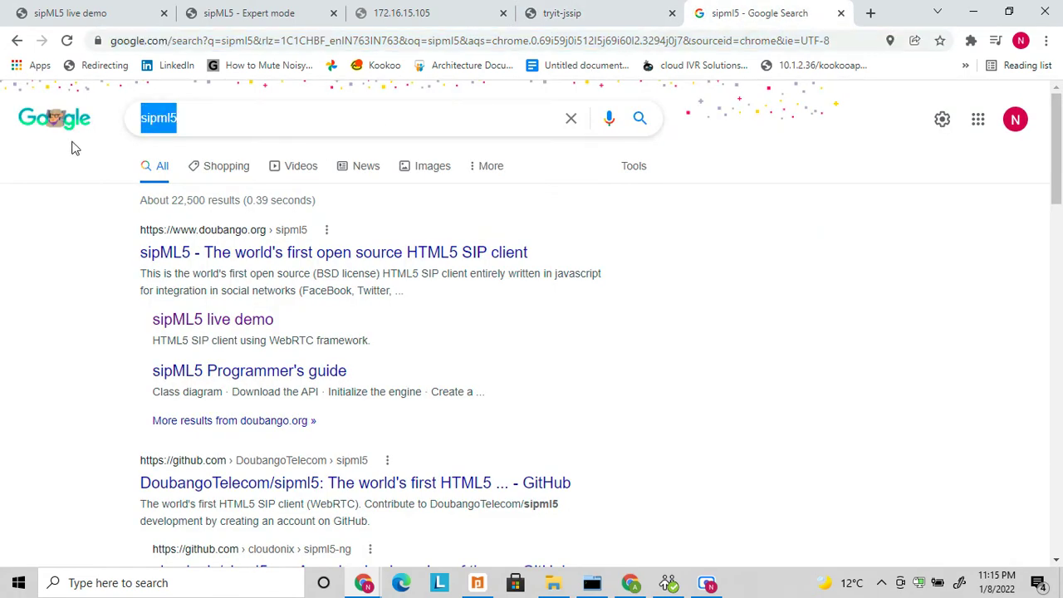
{"action": "type", "text": "t"}
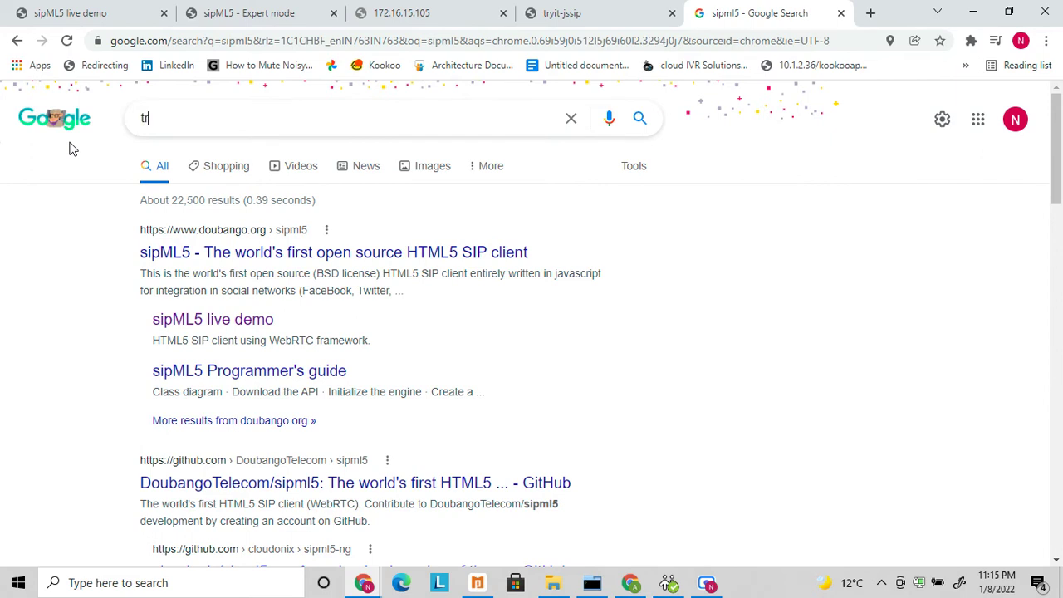
{"action": "type", "text": "ryit"}
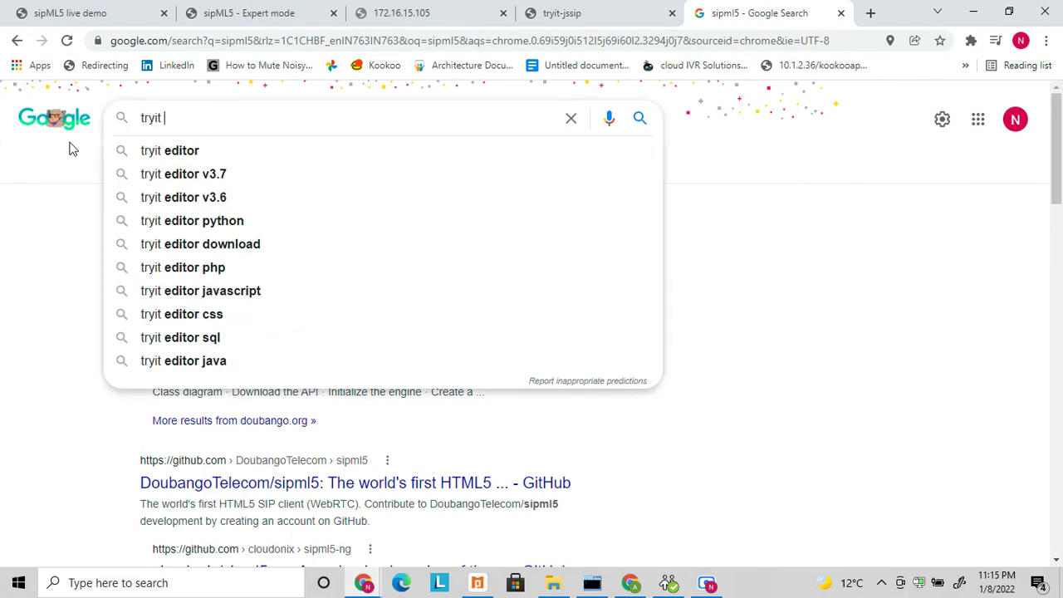
{"action": "type", "text": " jssip"}
{"action": "key", "text": "Return"}
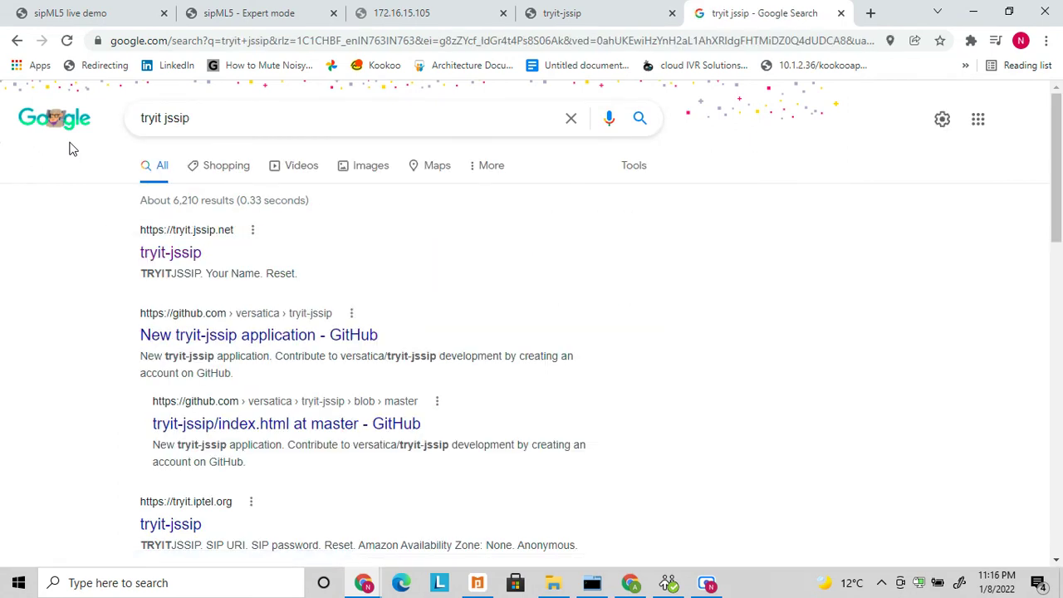
{"action": "left_click", "coordinate": [172, 253]}
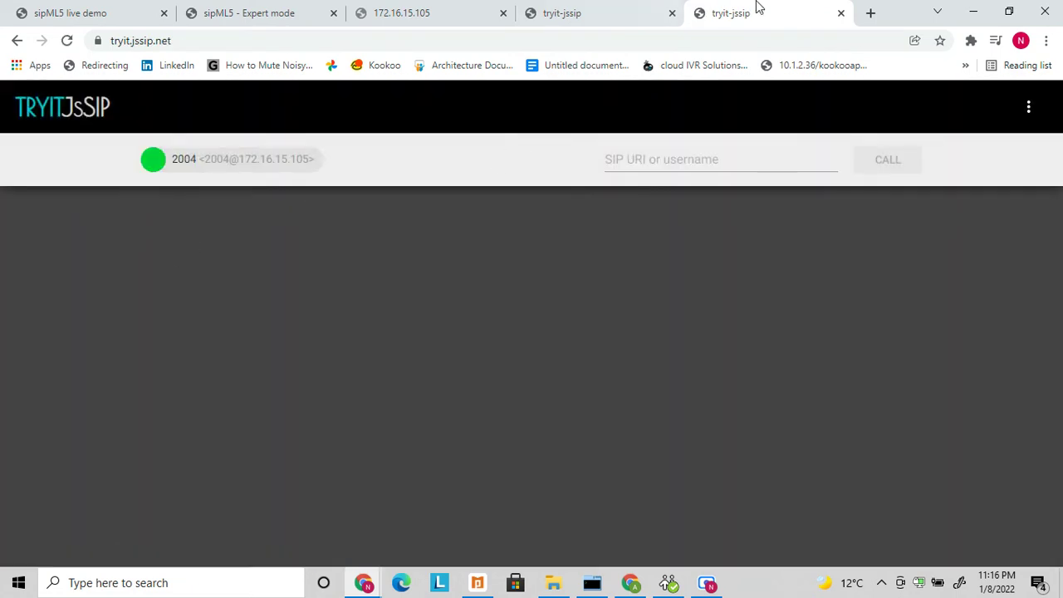
{"action": "left_click", "coordinate": [838, 14]}
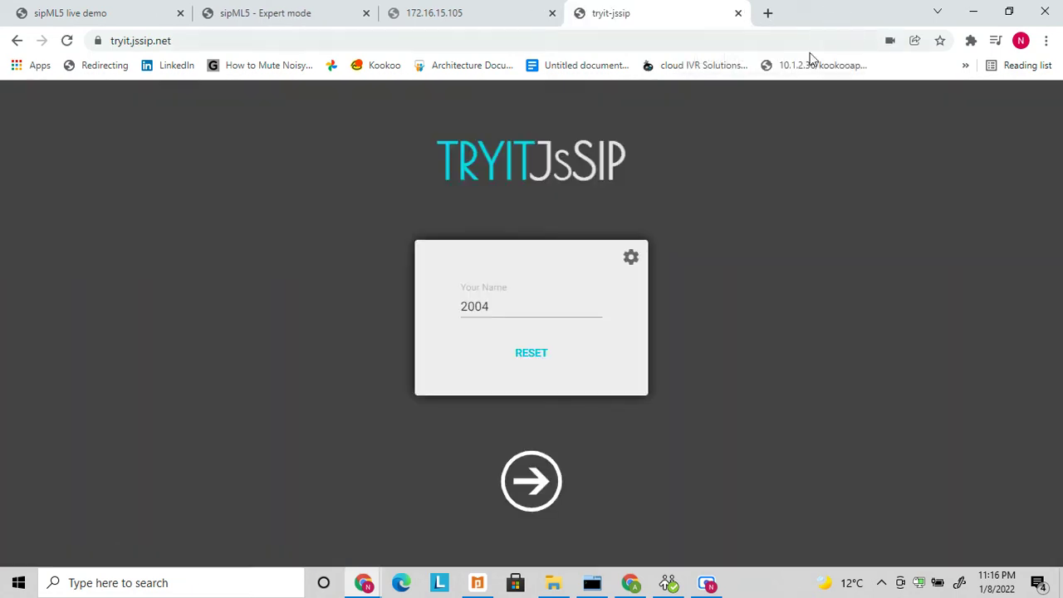
Step: Review the JsSIP UA settings from the SIP URI down to the callstats.io options, and accept them
{"action": "left_click", "coordinate": [633, 261]}
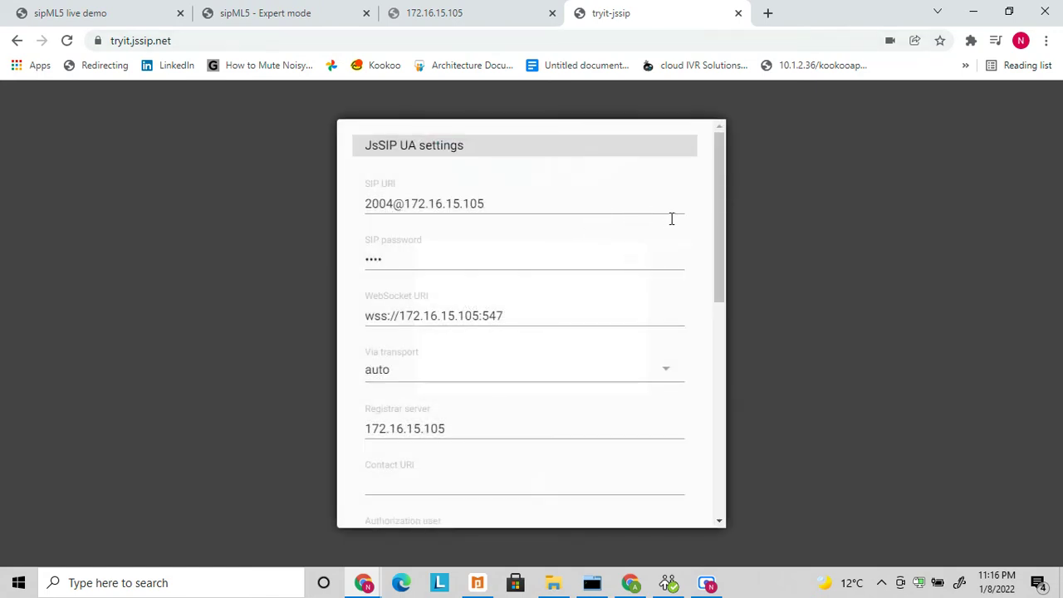
{"action": "mouse_move", "coordinate": [719, 167]}
{"action": "left_mouse_down"}
{"action": "mouse_move", "coordinate": [742, 390]}
{"action": "mouse_move", "coordinate": [712, 155]}
{"action": "left_mouse_up"}
{"action": "left_click_drag", "start_coordinate": [720, 251], "coordinate": [727, 327]}
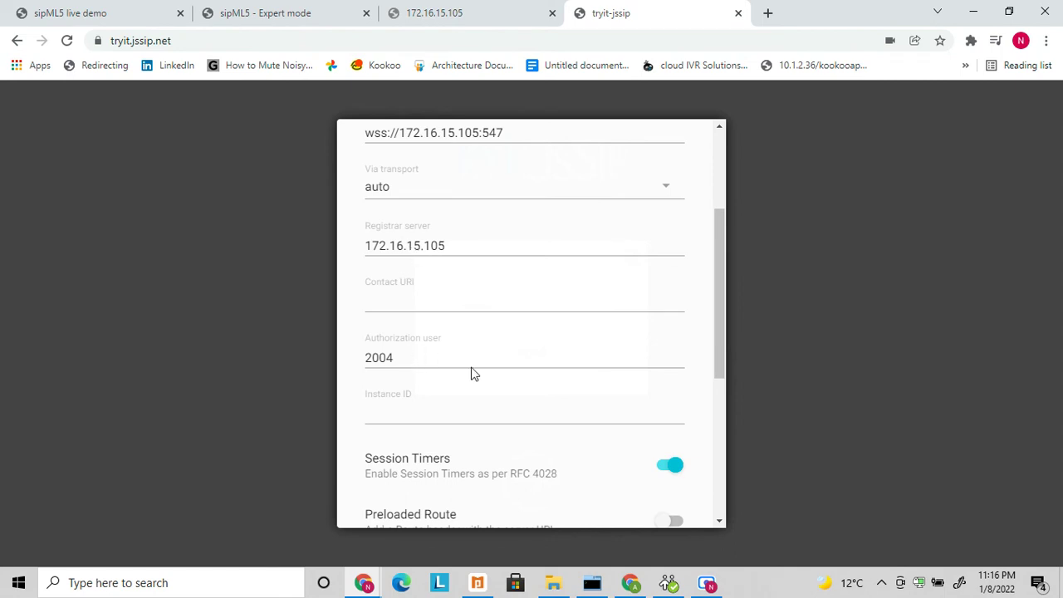
{"action": "left_click_drag", "start_coordinate": [722, 321], "coordinate": [722, 490]}
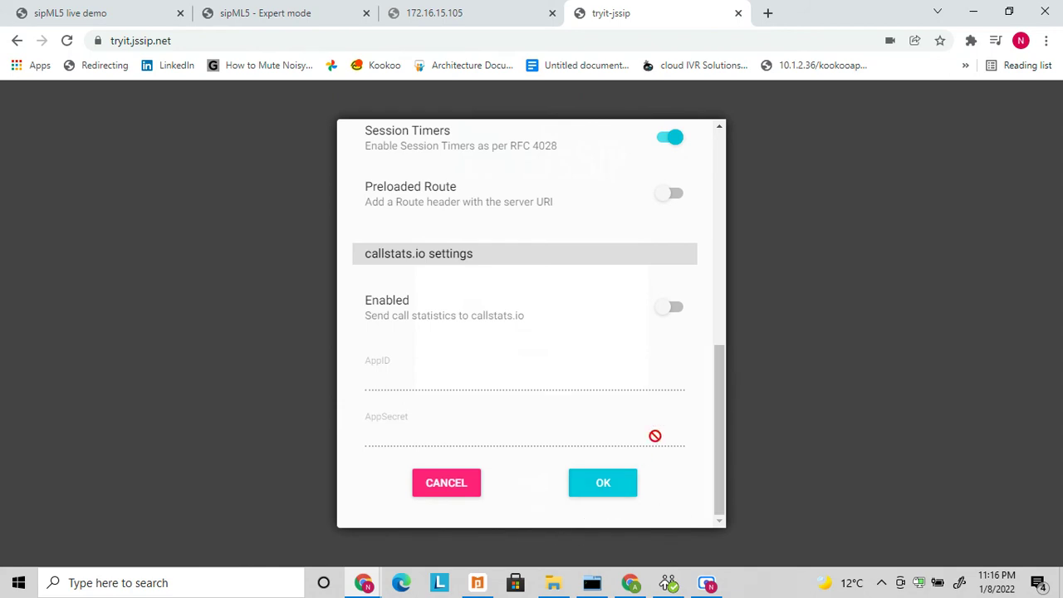
{"action": "left_click", "coordinate": [624, 484]}
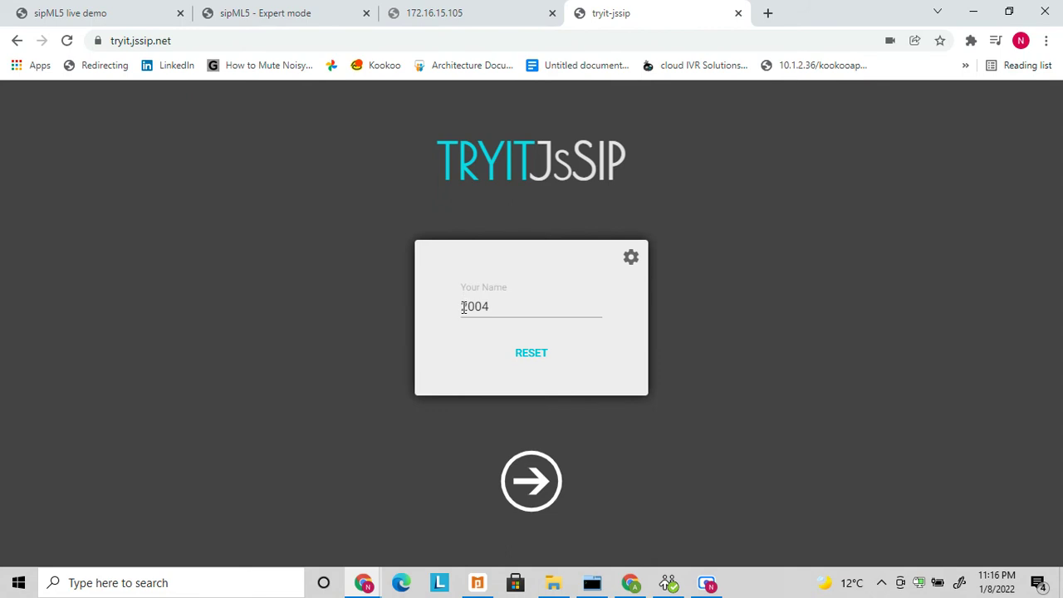
Step: Connect the tryit-jssip client with the configured name and exit its session
{"action": "left_click", "coordinate": [464, 307]}
{"action": "left_click", "coordinate": [534, 485]}
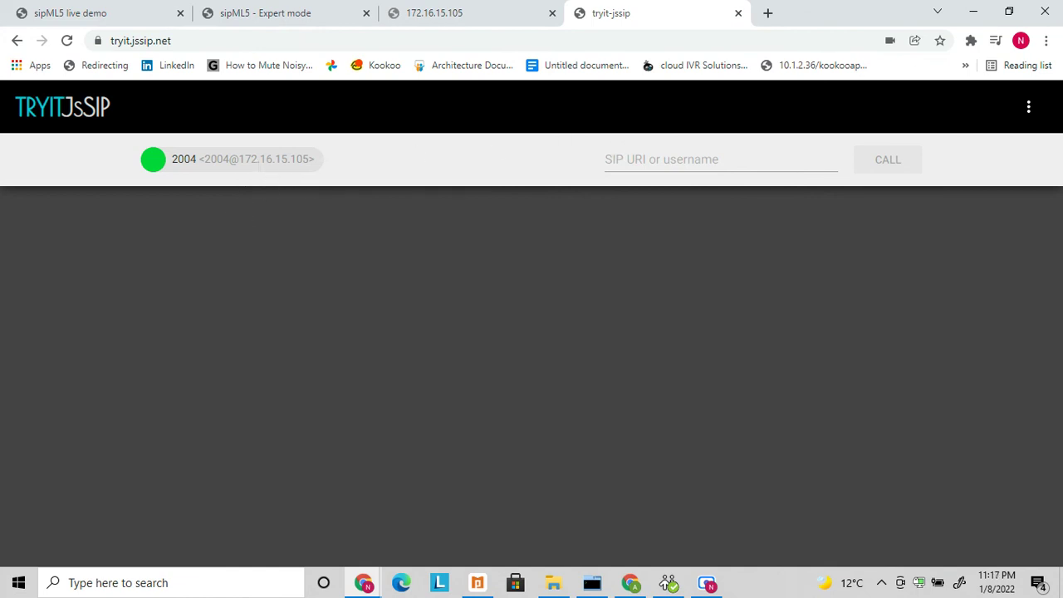
{"action": "left_click", "coordinate": [1029, 107]}
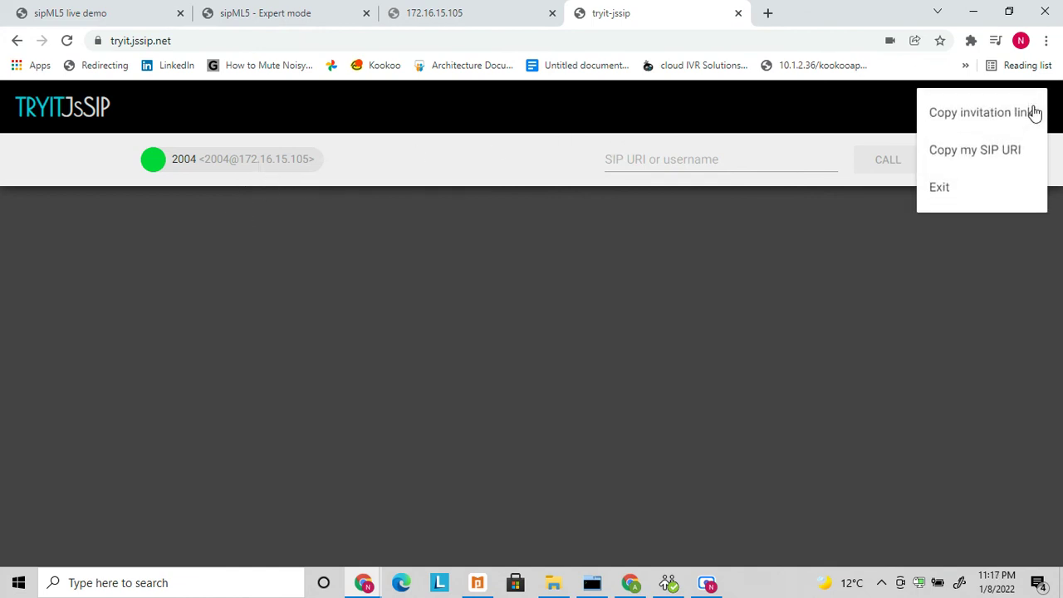
{"action": "left_click", "coordinate": [980, 186]}
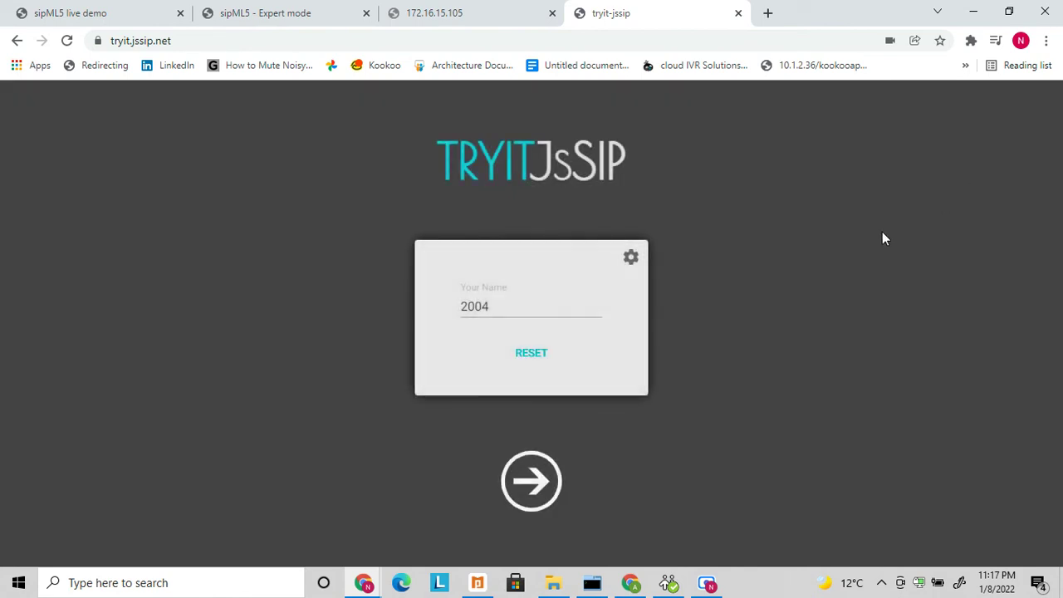
Step: Log the sipML5 live demo client out of the SIP server and log it back in
{"action": "left_click", "coordinate": [90, 15]}
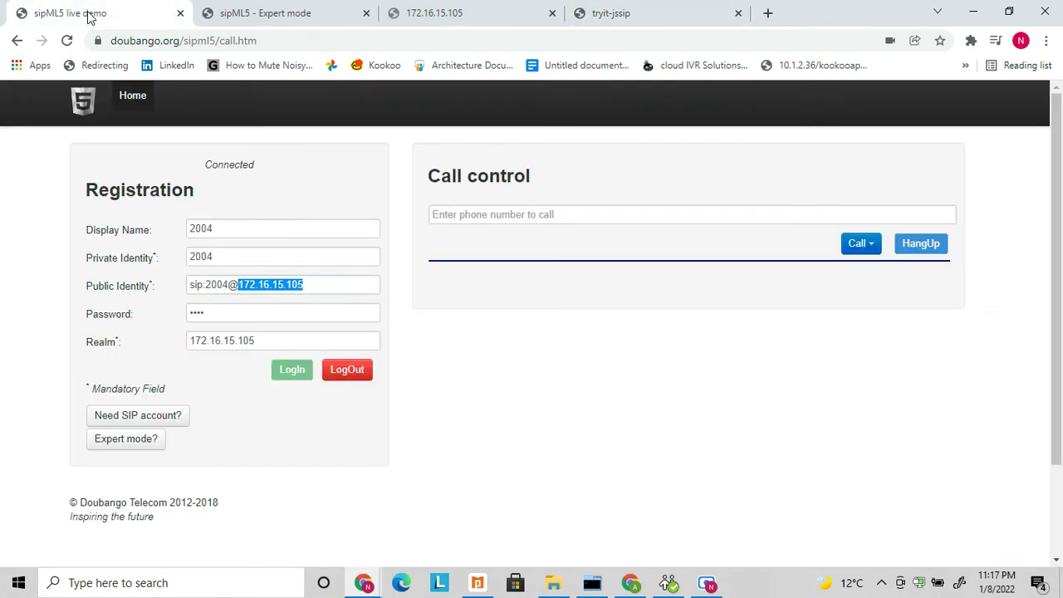
{"action": "left_click", "coordinate": [358, 378]}
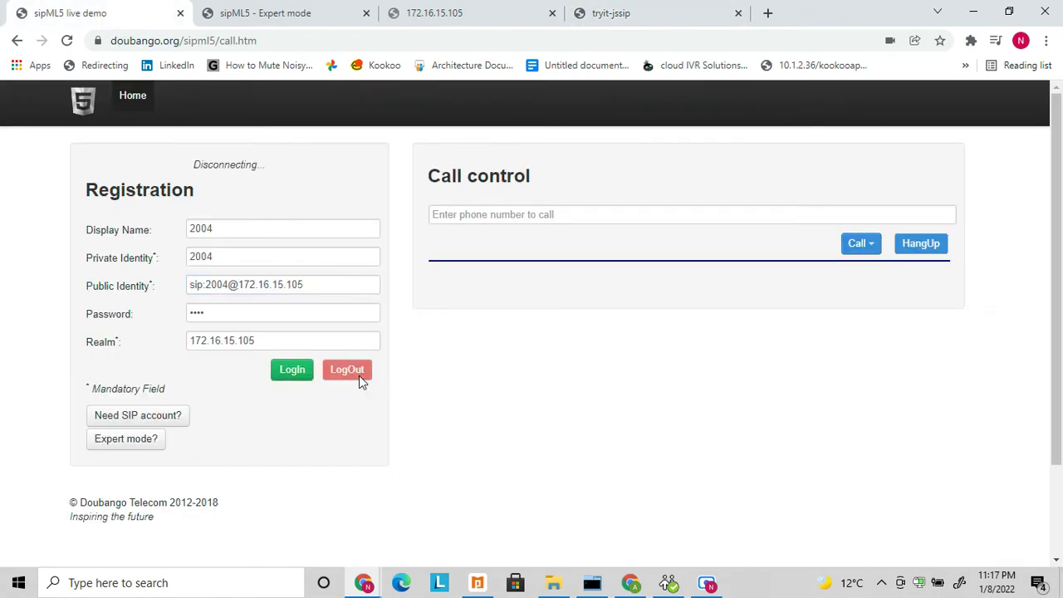
{"action": "left_click", "coordinate": [292, 372]}
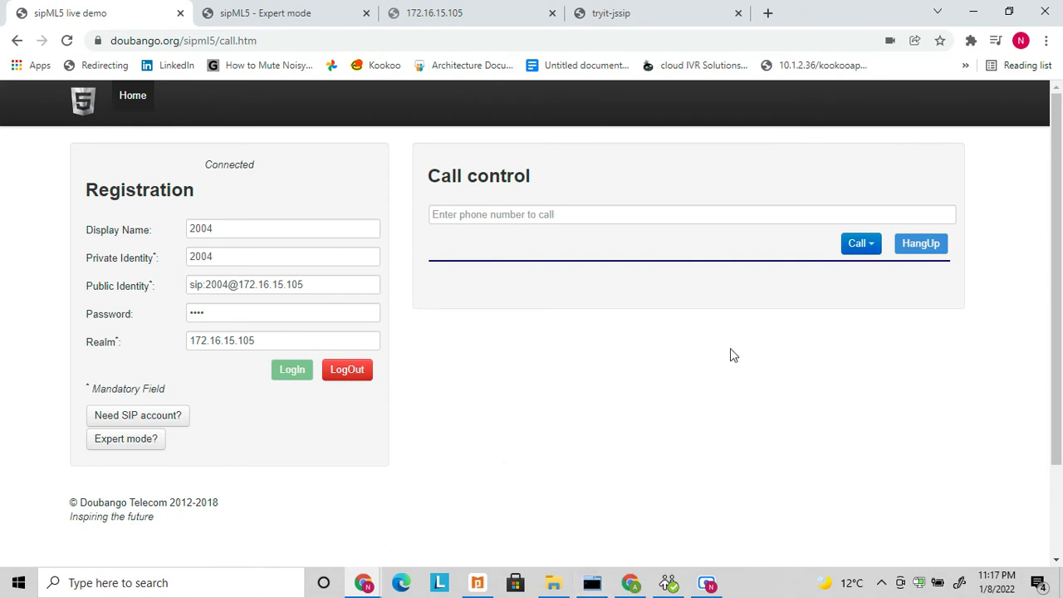
Step: Call the sipML5 extension from the Bria 5 softphone's recent numbers and answer the incoming call in sipML5
{"action": "left_click", "coordinate": [669, 583]}
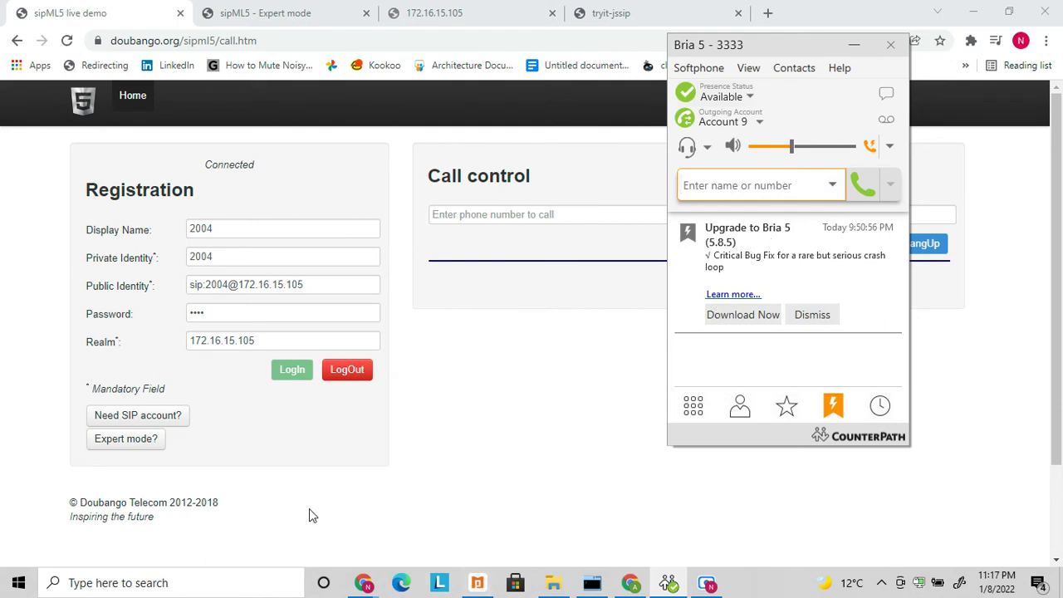
{"action": "left_click", "coordinate": [831, 188]}
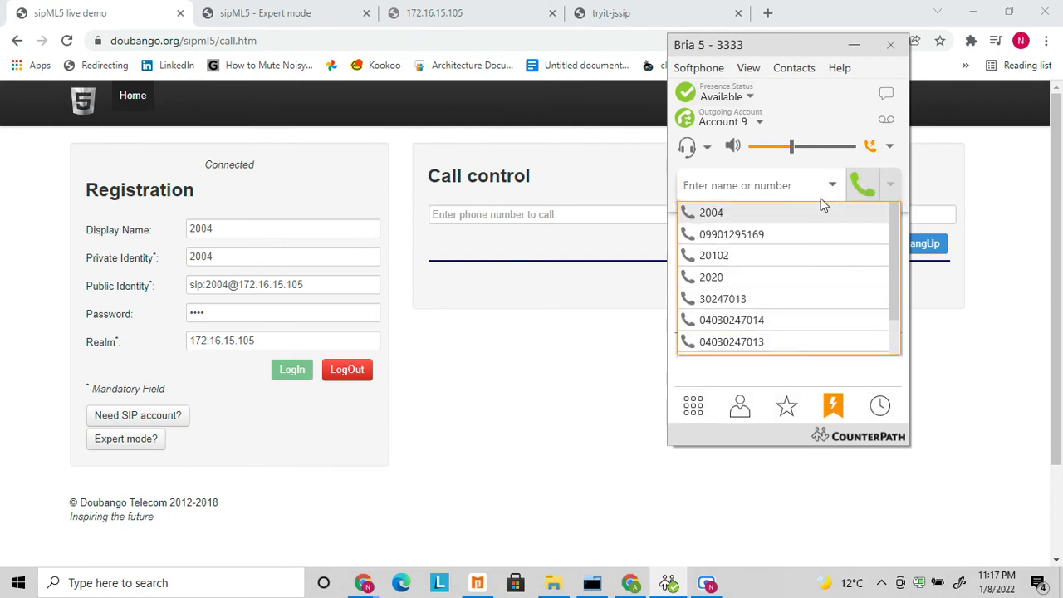
{"action": "left_click", "coordinate": [783, 212]}
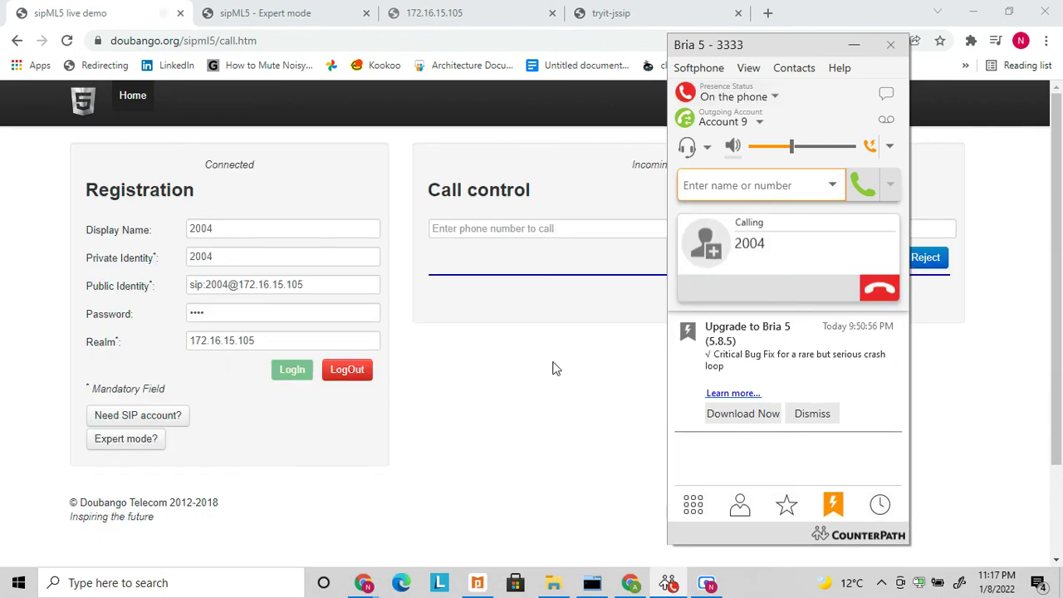
{"action": "left_click", "coordinate": [555, 368]}
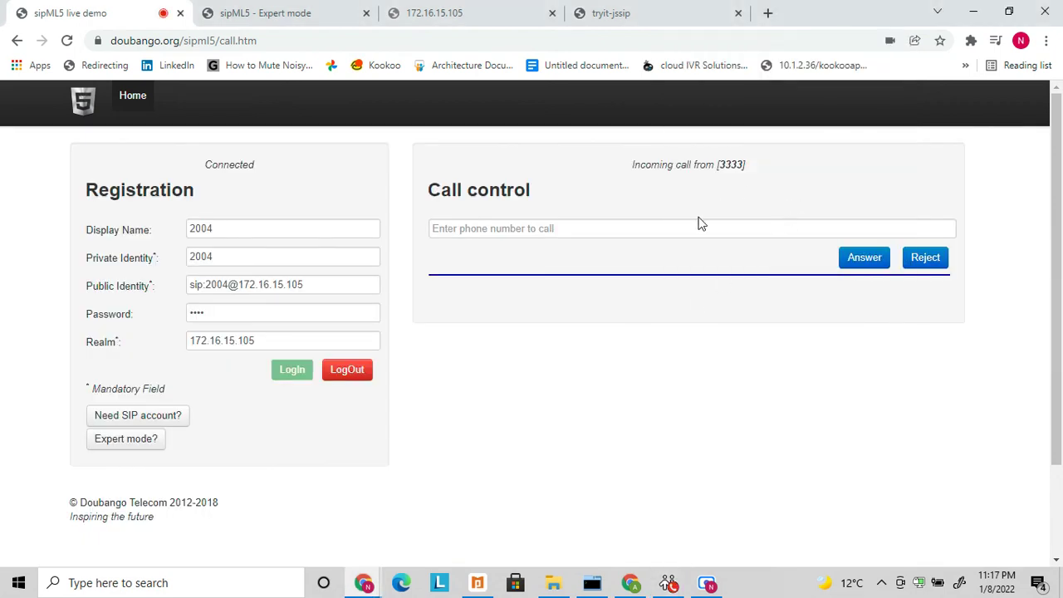
{"action": "left_click", "coordinate": [864, 259]}
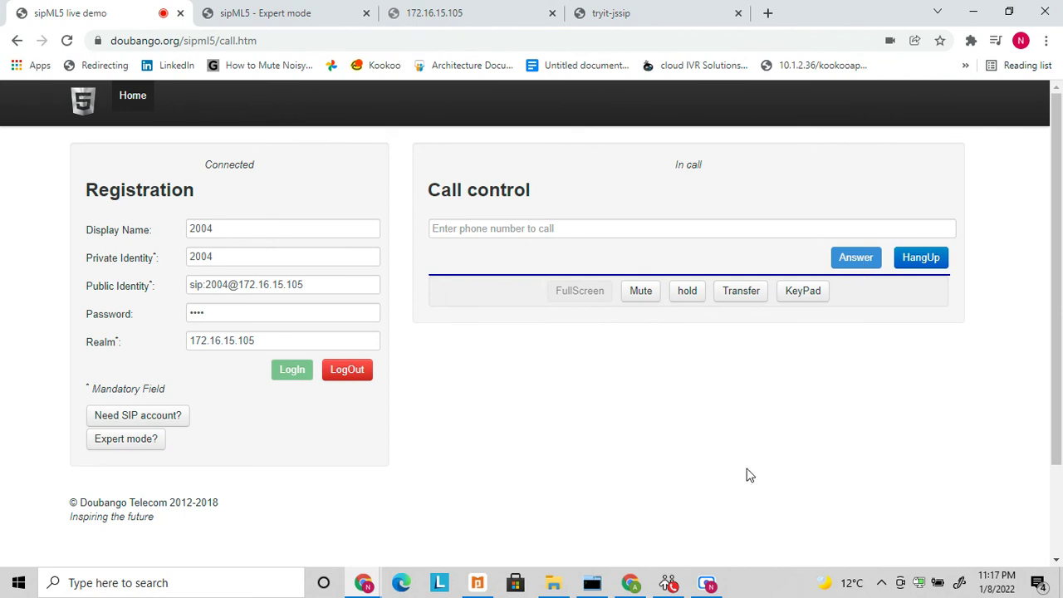
Step: End the established call from the Bria 5 softphone and log out of the sipML5 client
{"action": "left_click", "coordinate": [673, 584]}
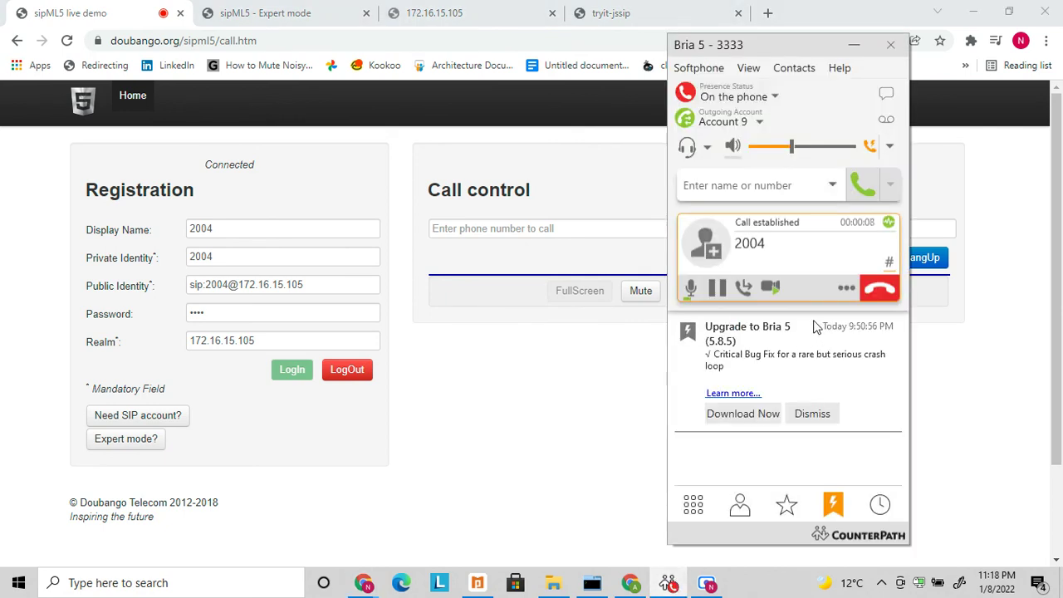
{"action": "left_click", "coordinate": [884, 286]}
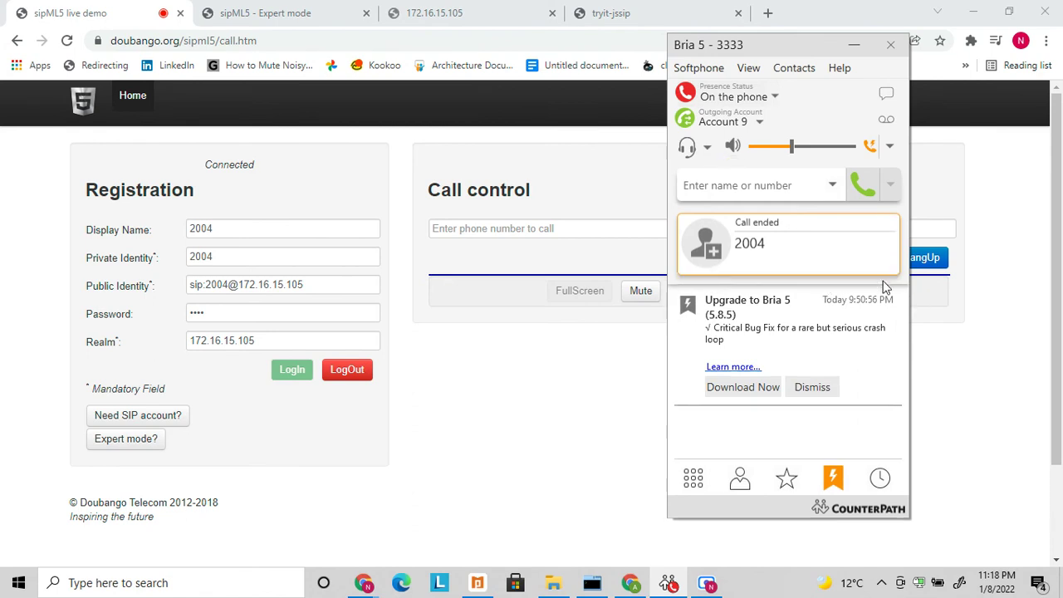
{"action": "left_click", "coordinate": [565, 373]}
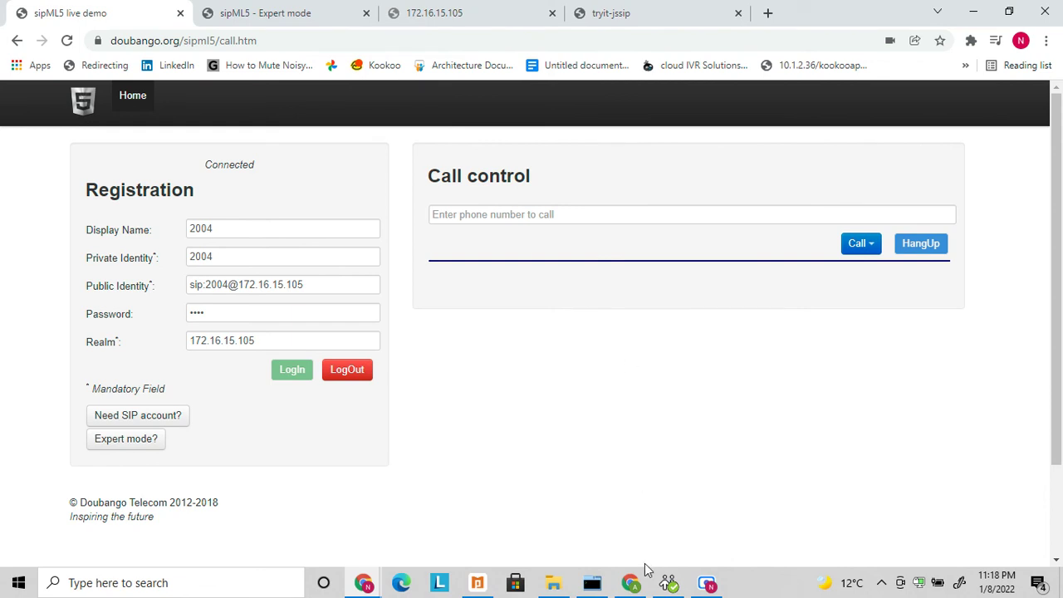
{"action": "mouse_move", "coordinate": [669, 581]}
{"action": "left_click", "coordinate": [356, 374]}
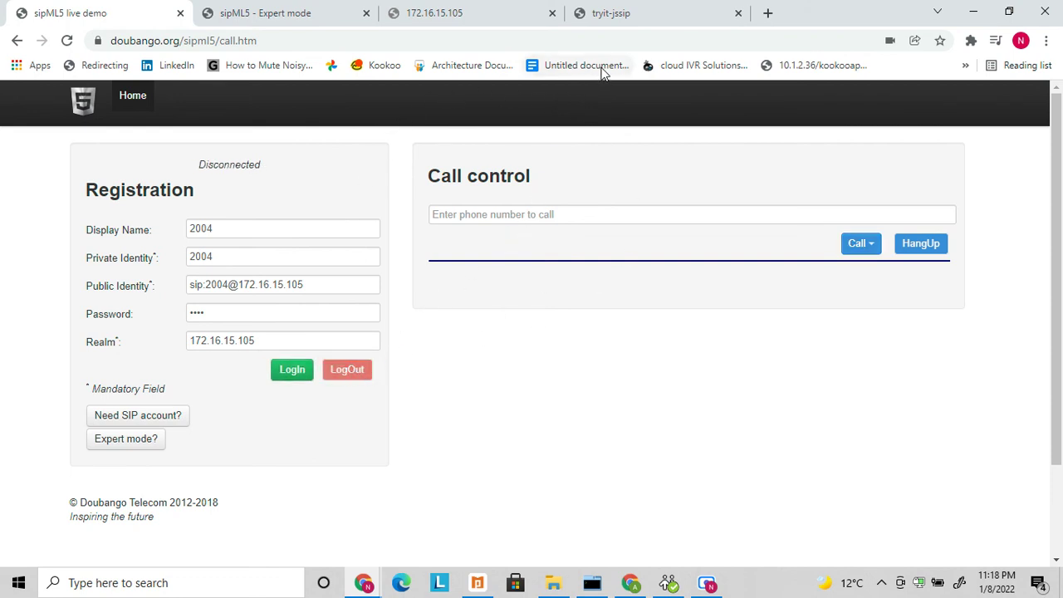
Step: Connect the tryit-jssip client with its saved name and call its extension from the Bria 5 softphone's recent numbers
{"action": "left_click", "coordinate": [636, 12]}
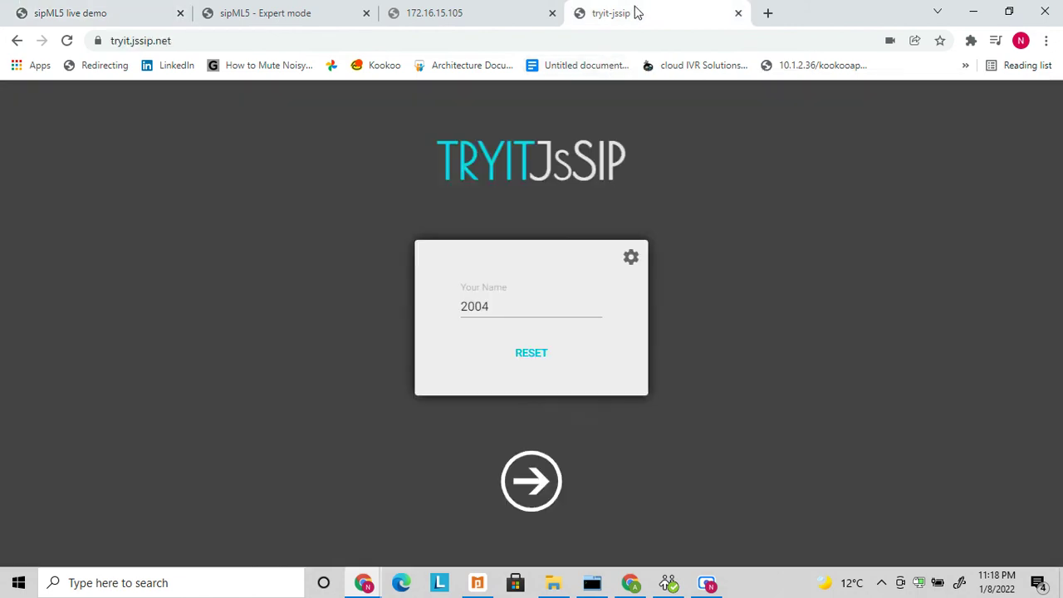
{"action": "left_click", "coordinate": [538, 475]}
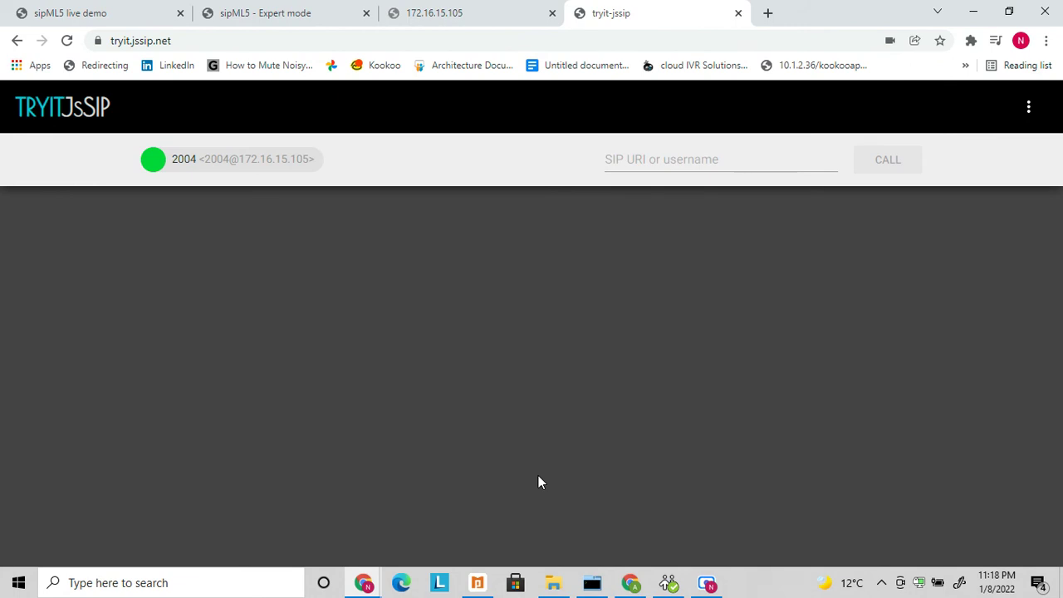
{"action": "left_click", "coordinate": [680, 588]}
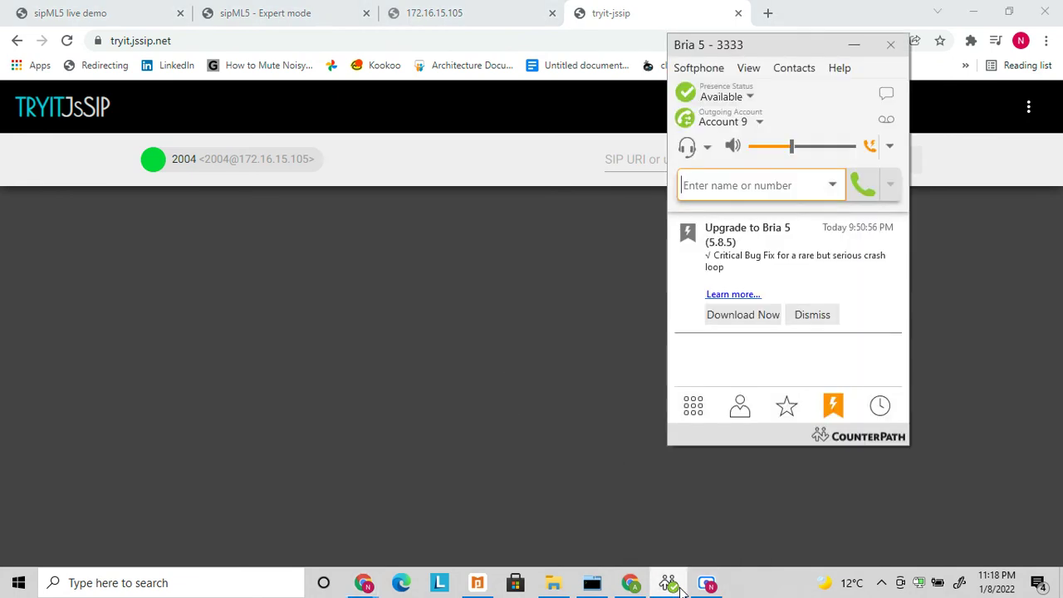
{"action": "left_click", "coordinate": [833, 187]}
{"action": "left_click", "coordinate": [766, 221]}
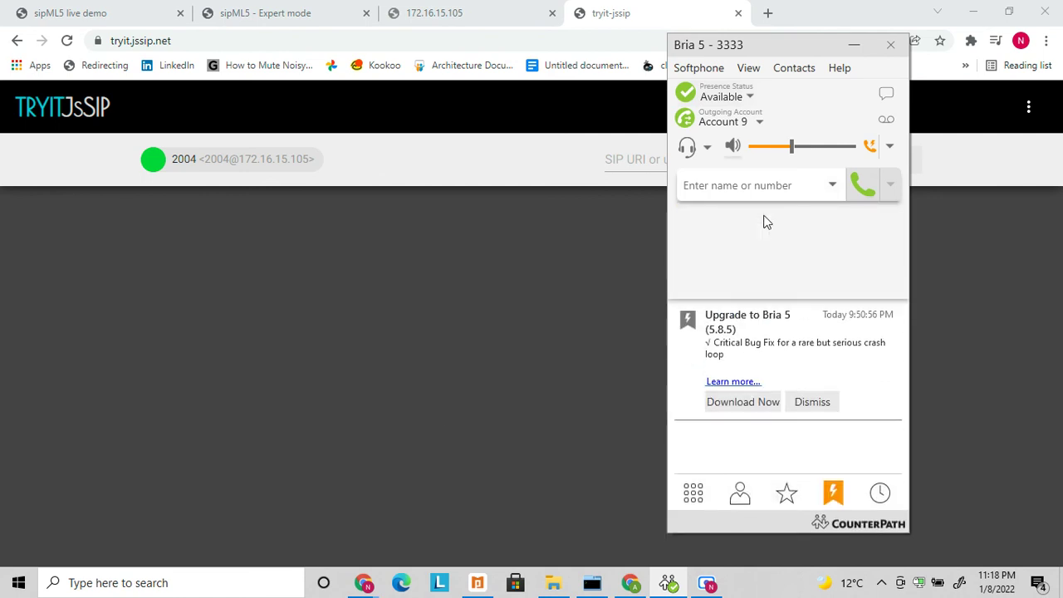
Step: Answer the incoming call in the tryit-jssip client and end the established call from the Bria 5 softphone
{"action": "left_click", "coordinate": [445, 283]}
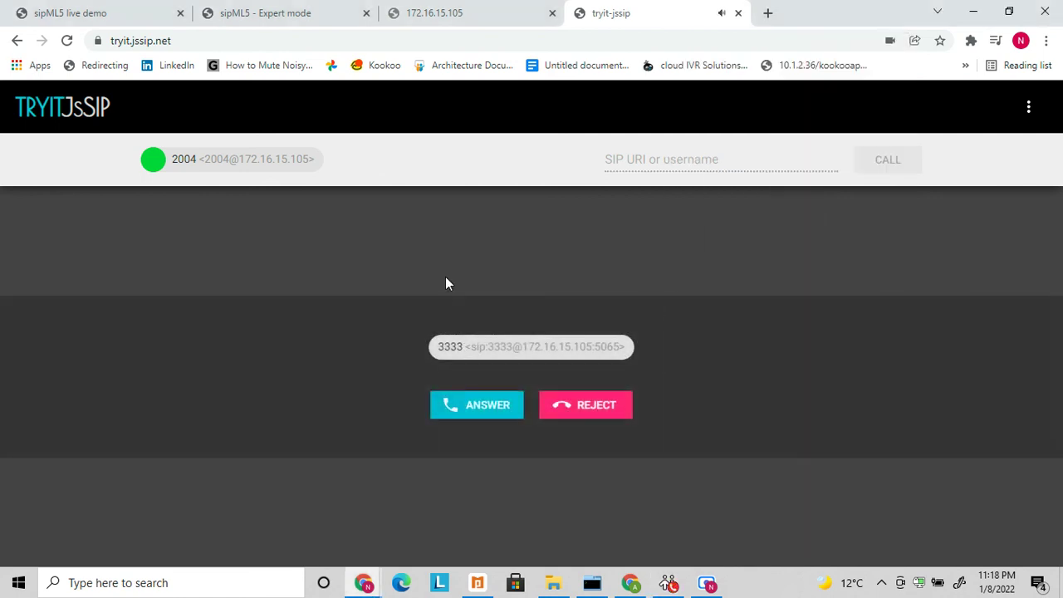
{"action": "left_click", "coordinate": [471, 406]}
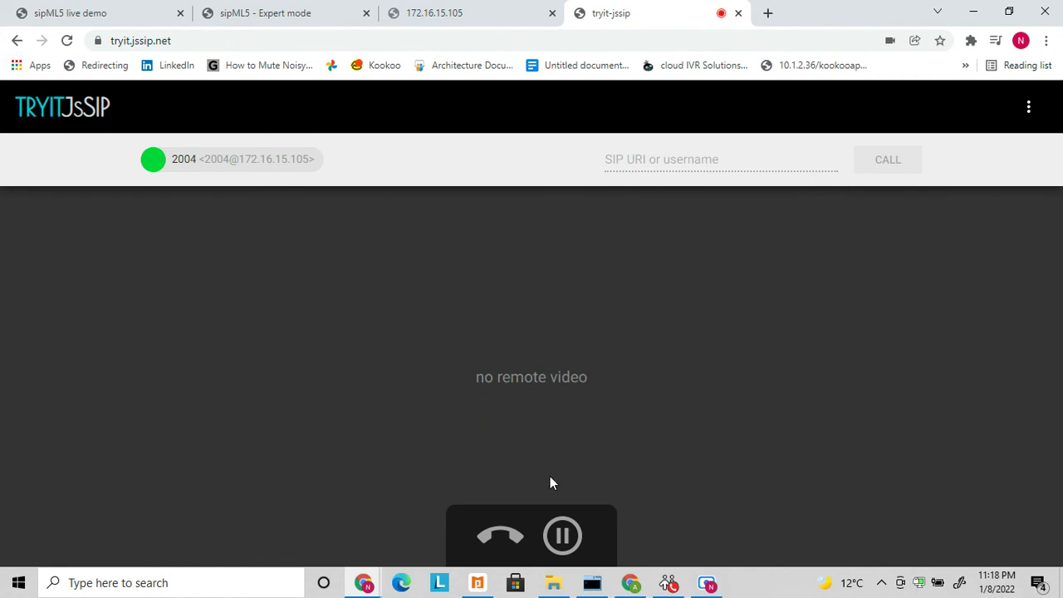
{"action": "left_click", "coordinate": [669, 583]}
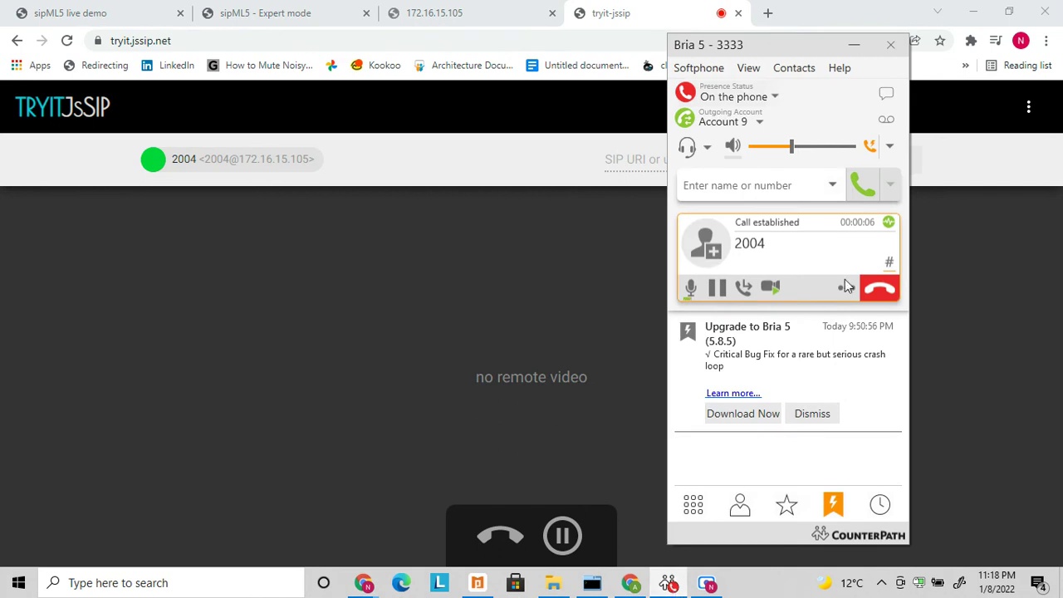
{"action": "left_click", "coordinate": [886, 284]}
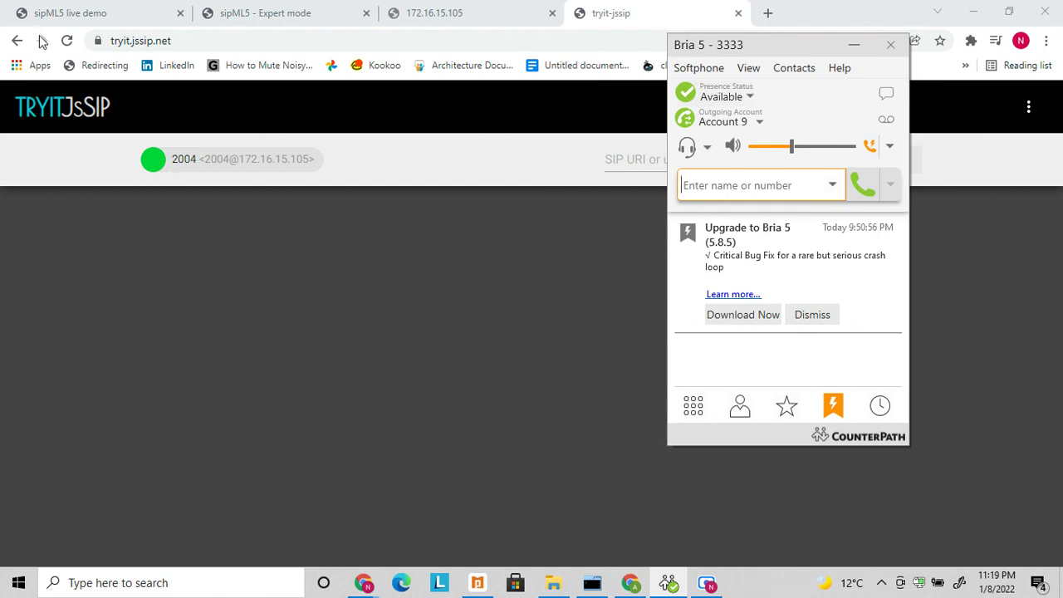
{"action": "left_click", "coordinate": [55, 14]}
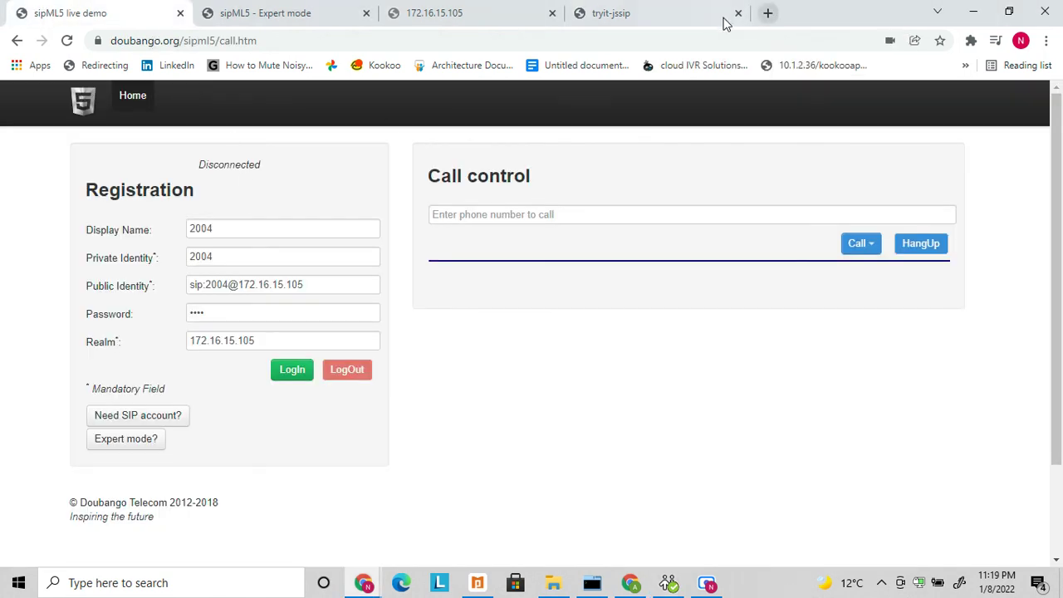
{"action": "left_click", "coordinate": [638, 16]}
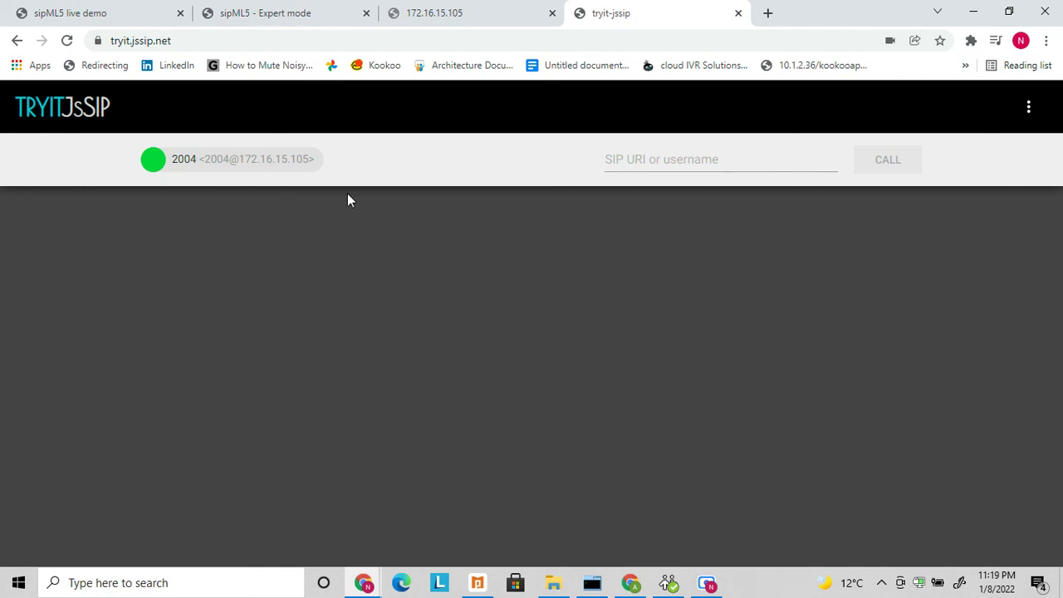
{"action": "left_click", "coordinate": [102, 10]}
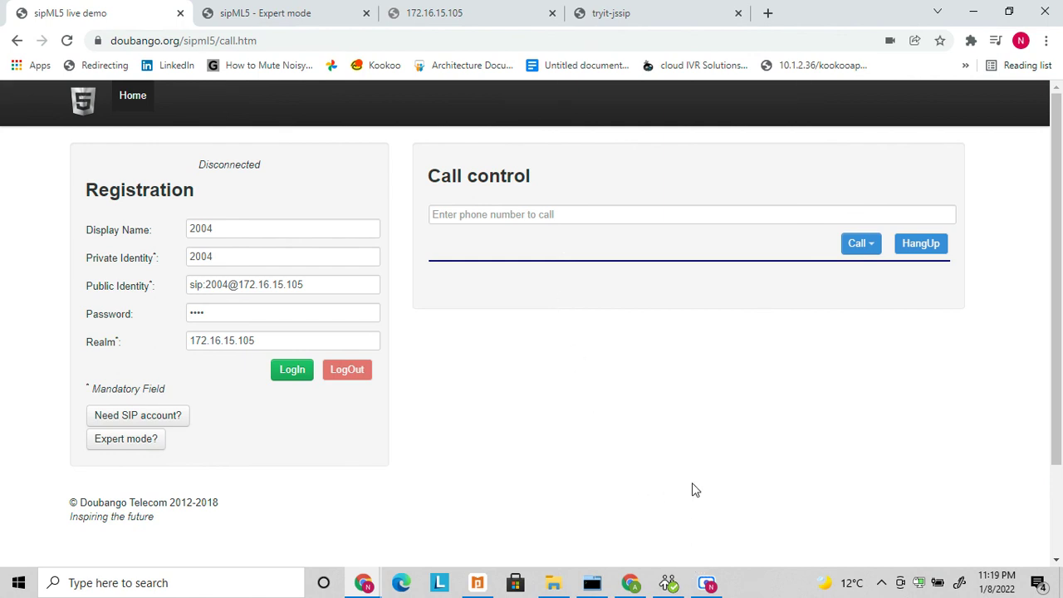
Step: Switch to the YouTube window and look through the TeleGiant channel's home page, from the uploads and SIP videos to the WebRTC section
{"action": "mouse_move", "coordinate": [631, 583]}
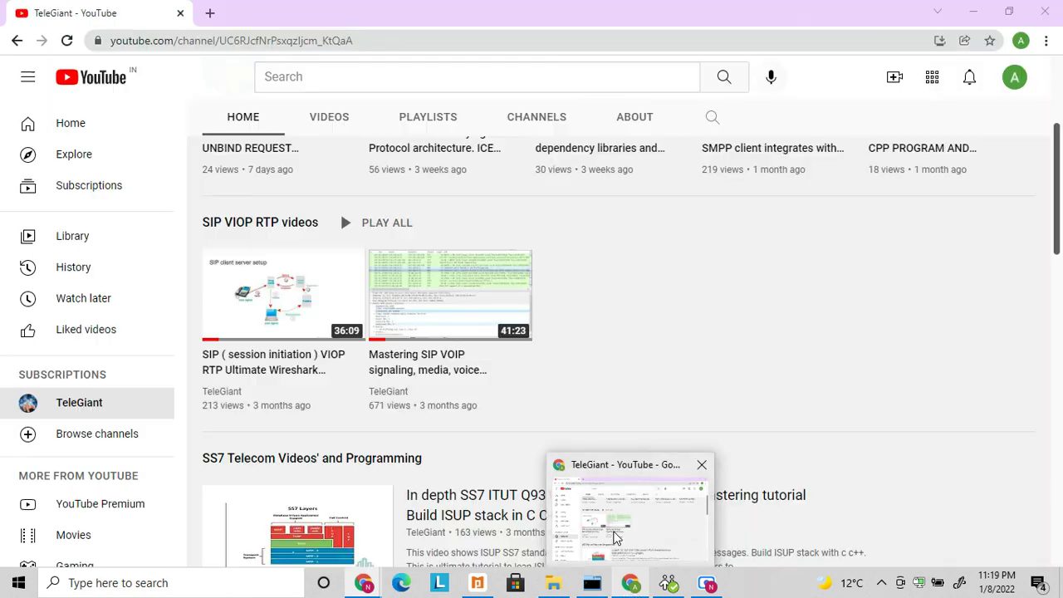
{"action": "left_click", "coordinate": [615, 542]}
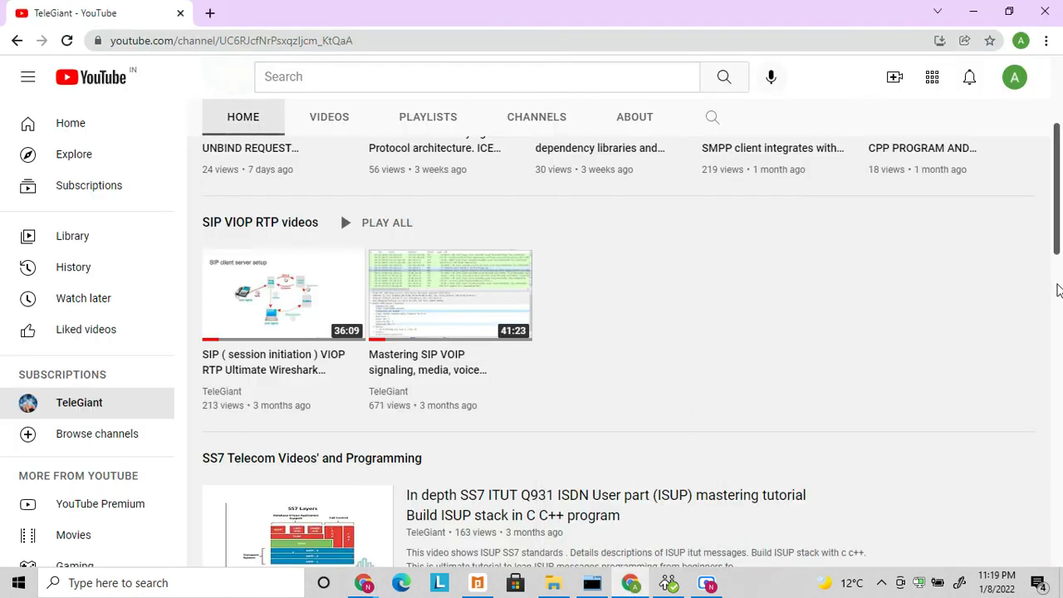
{"action": "scroll", "coordinate": [1059, 246], "scroll_direction": "up", "scroll_amount": 3}
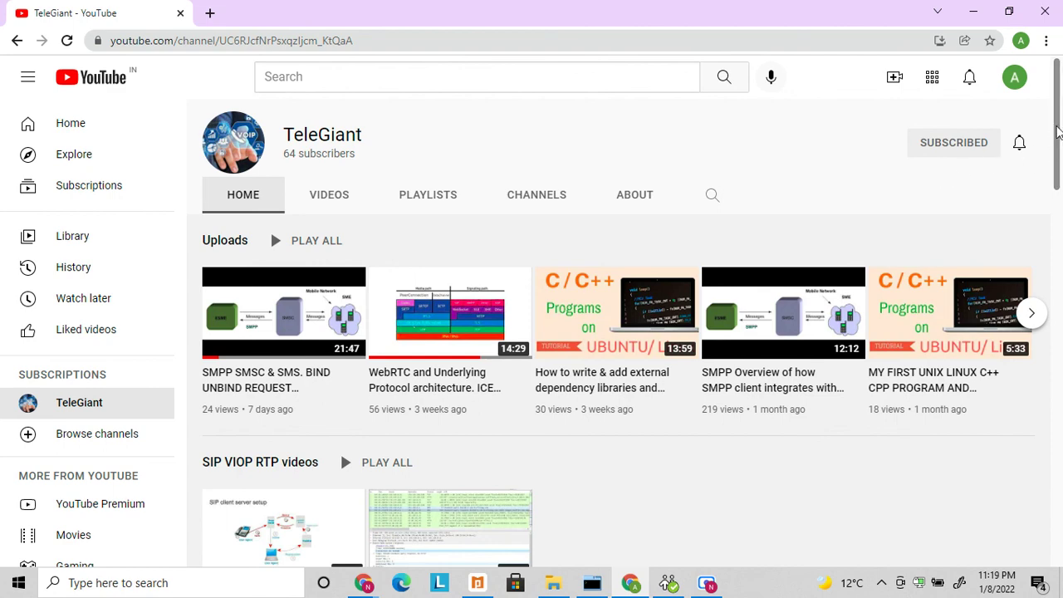
{"action": "scroll", "coordinate": [1060, 170], "scroll_direction": "down", "scroll_amount": 2}
{"action": "scroll", "coordinate": [1060, 177], "scroll_direction": "up", "scroll_amount": 2}
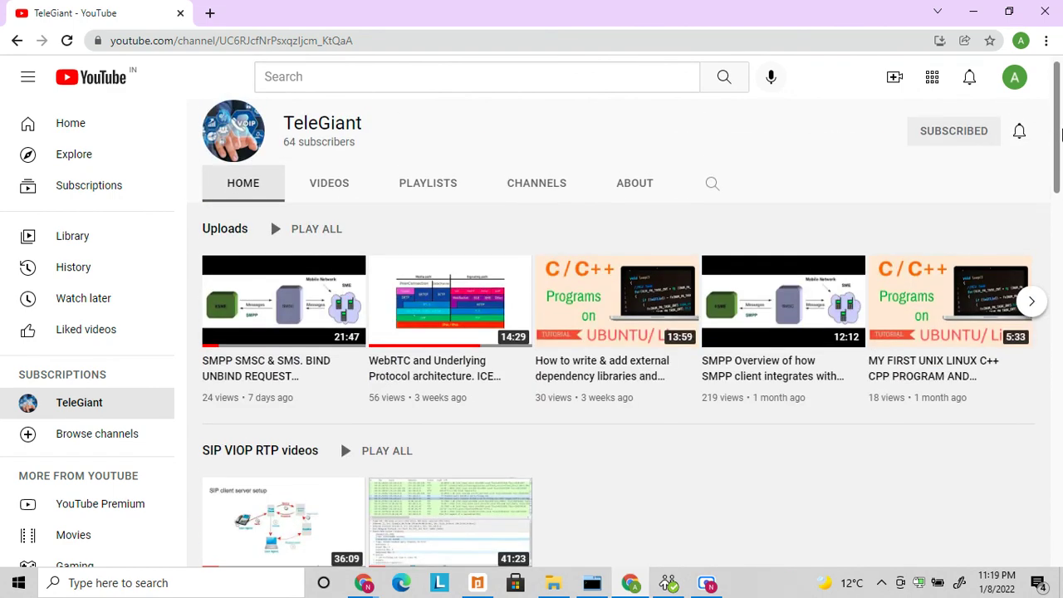
{"action": "mouse_move", "coordinate": [253, 331]}
{"action": "scroll", "coordinate": [1057, 183], "scroll_direction": "down", "scroll_amount": 2}
{"action": "mouse_move", "coordinate": [326, 339]}
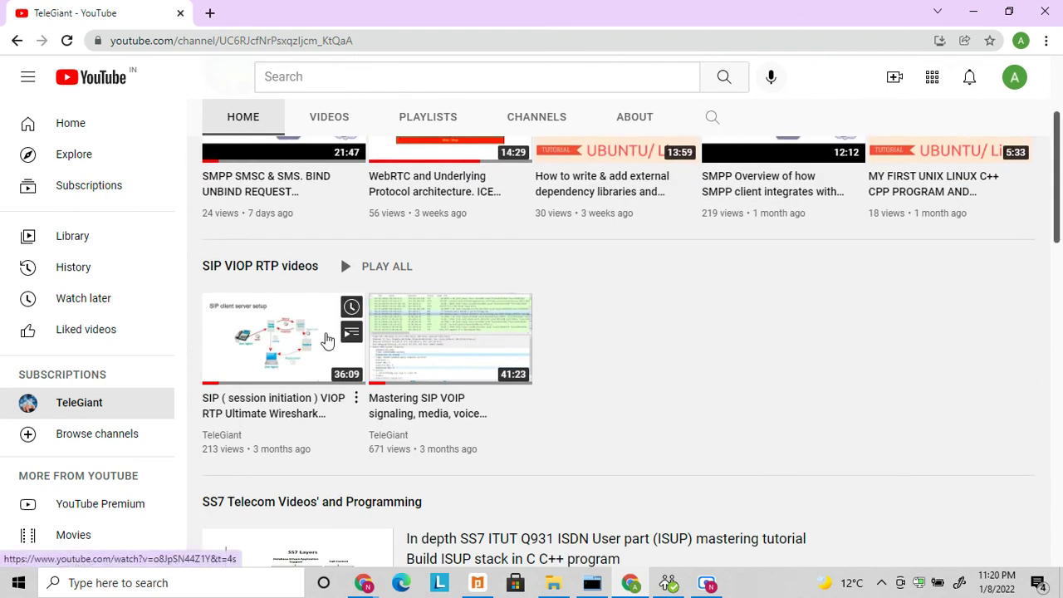
{"action": "mouse_move", "coordinate": [378, 351]}
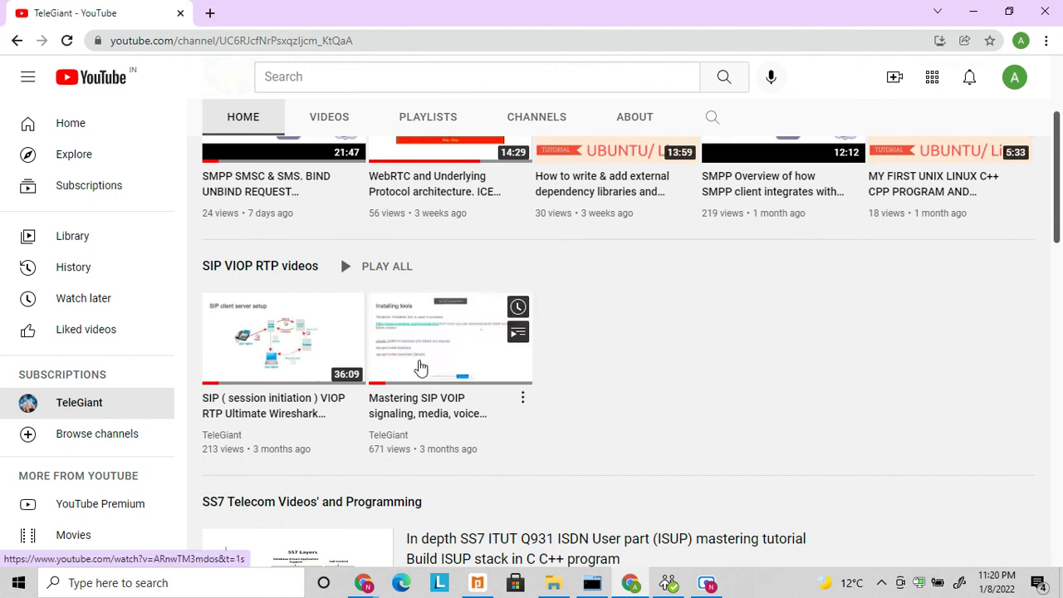
{"action": "left_click_drag", "start_coordinate": [1055, 177], "coordinate": [1061, 508]}
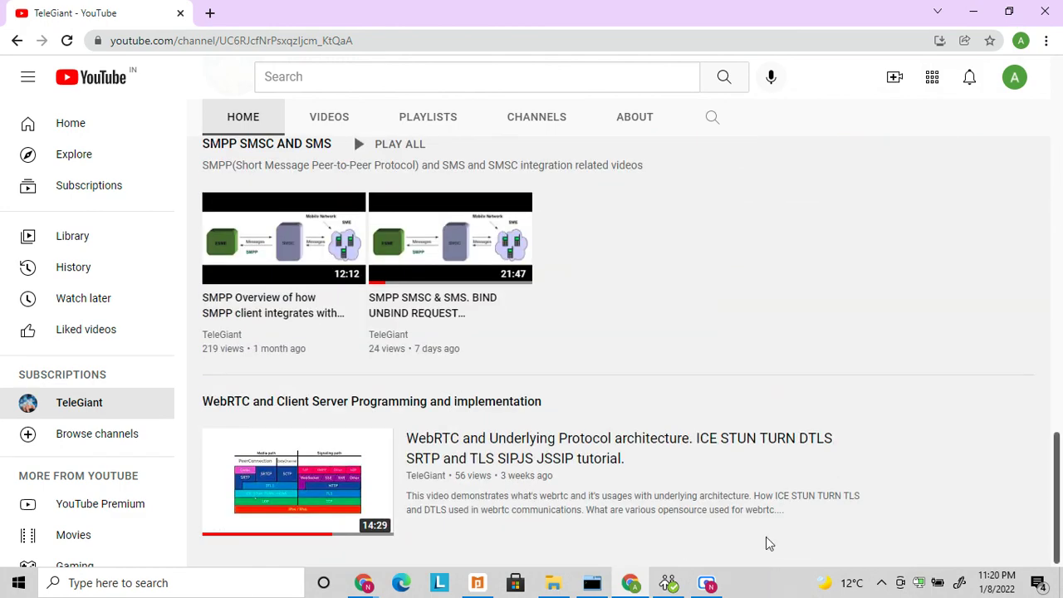
{"action": "mouse_move", "coordinate": [470, 523]}
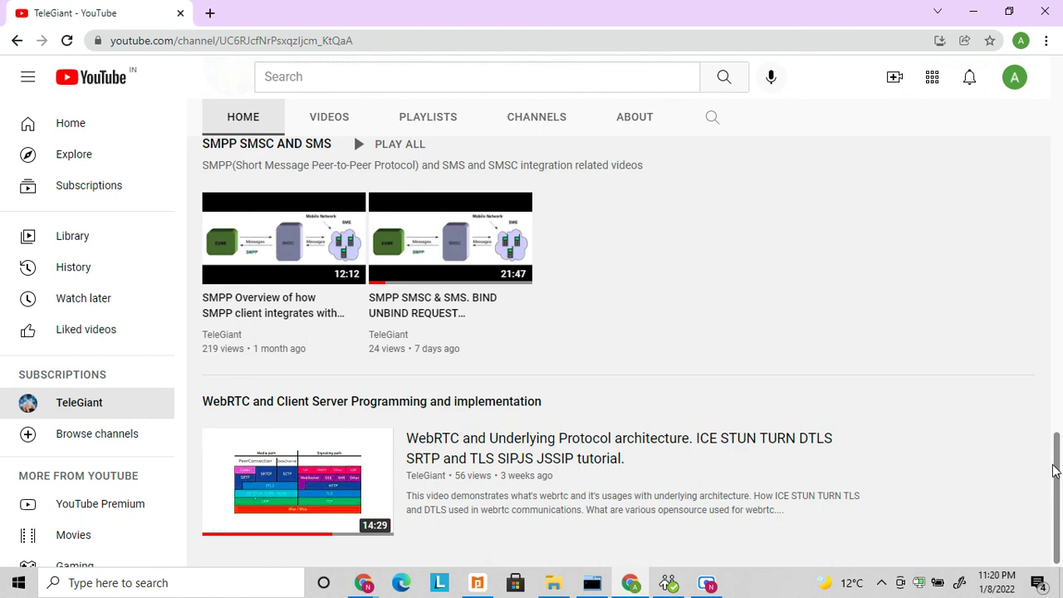
{"action": "left_click_drag", "start_coordinate": [1055, 470], "coordinate": [1055, 375]}
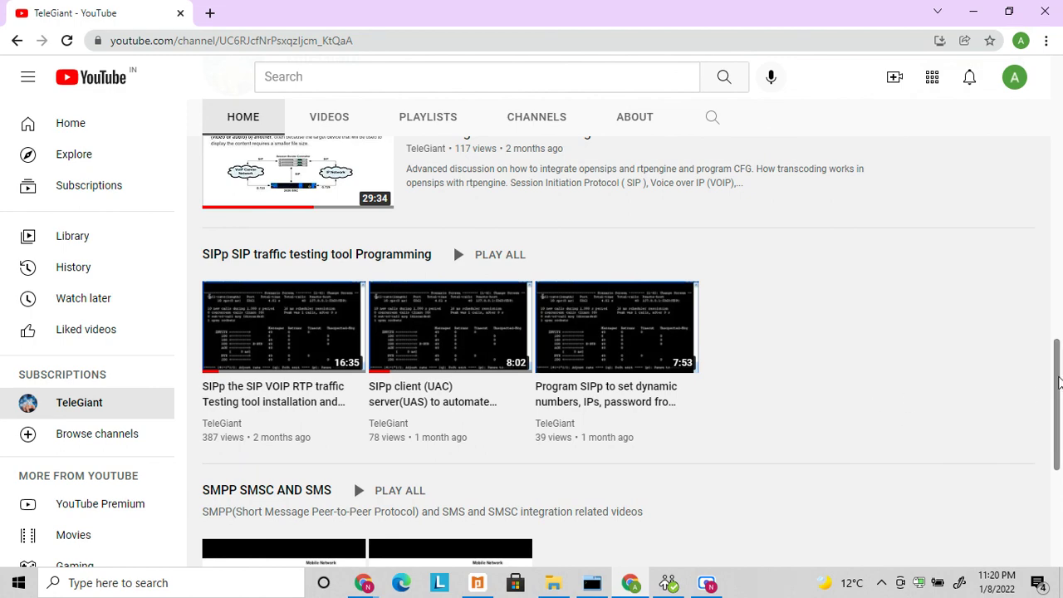
{"action": "left_click_drag", "start_coordinate": [1059, 378], "coordinate": [1060, 99]}
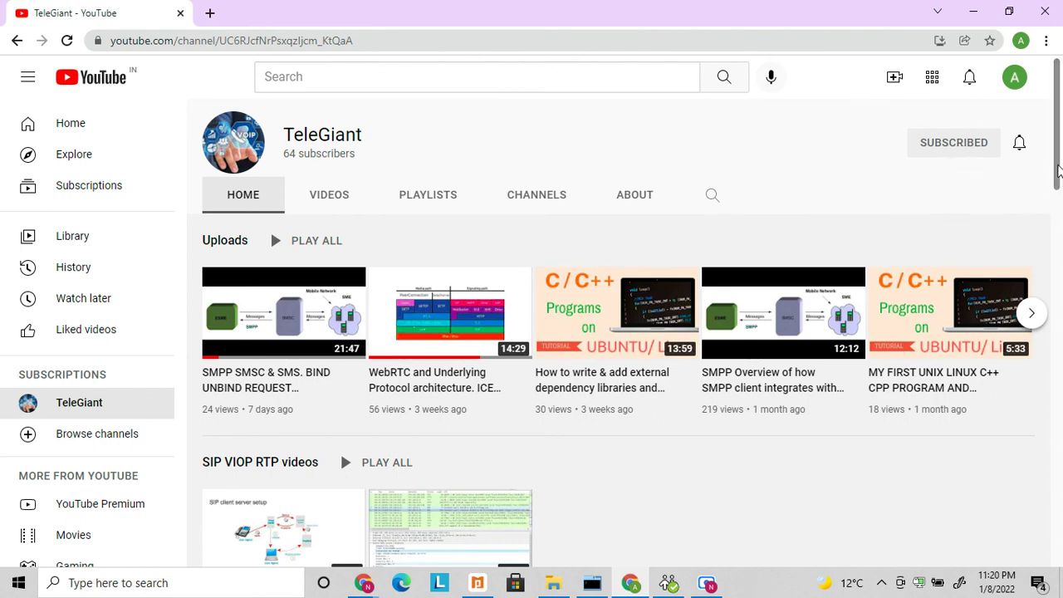
{"action": "left_click_drag", "start_coordinate": [1058, 170], "coordinate": [1059, 260]}
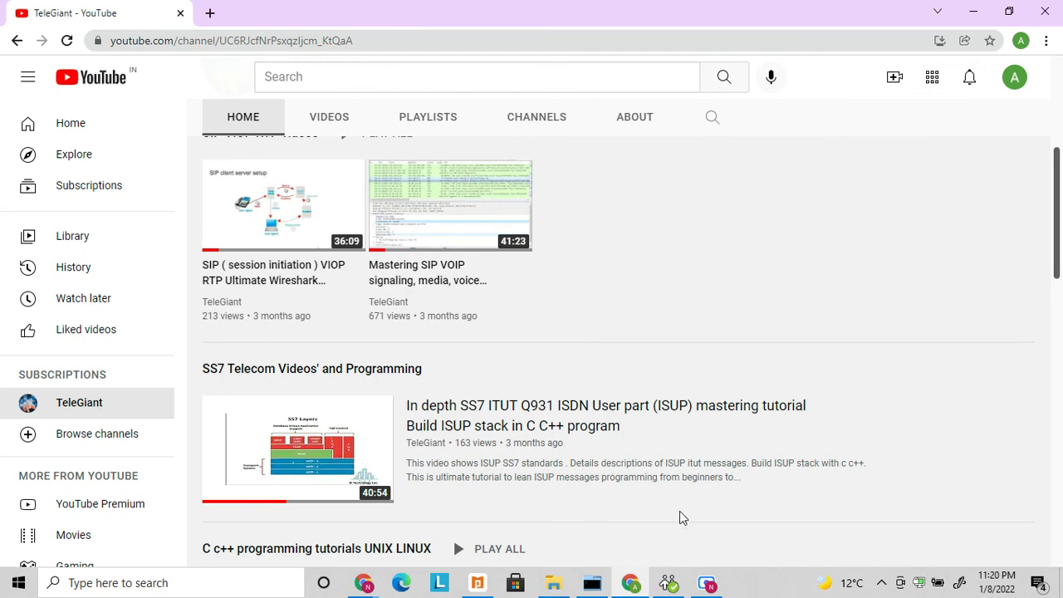
{"action": "left_click", "coordinate": [707, 584]}
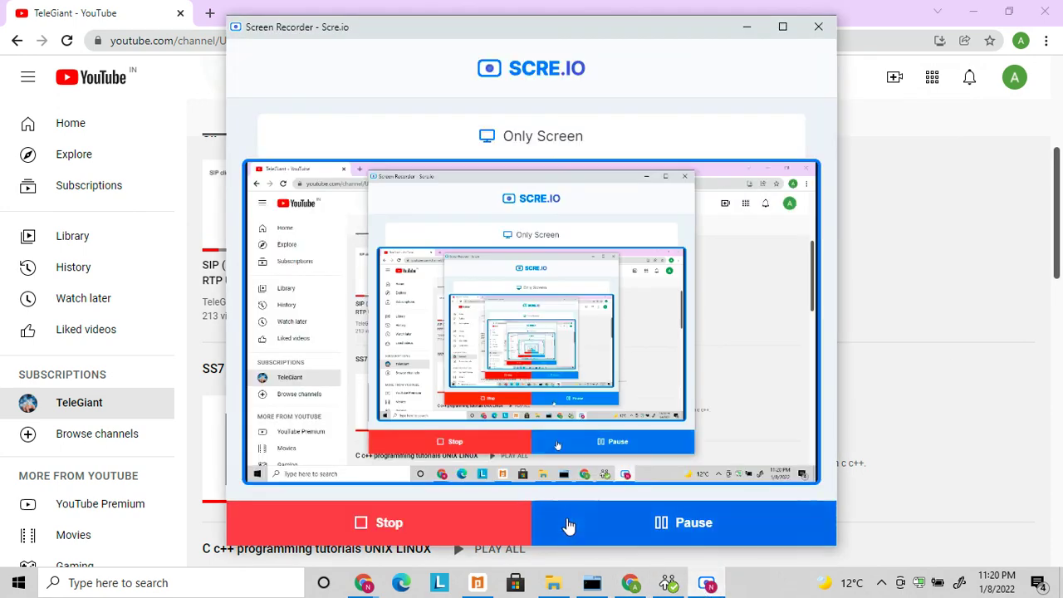